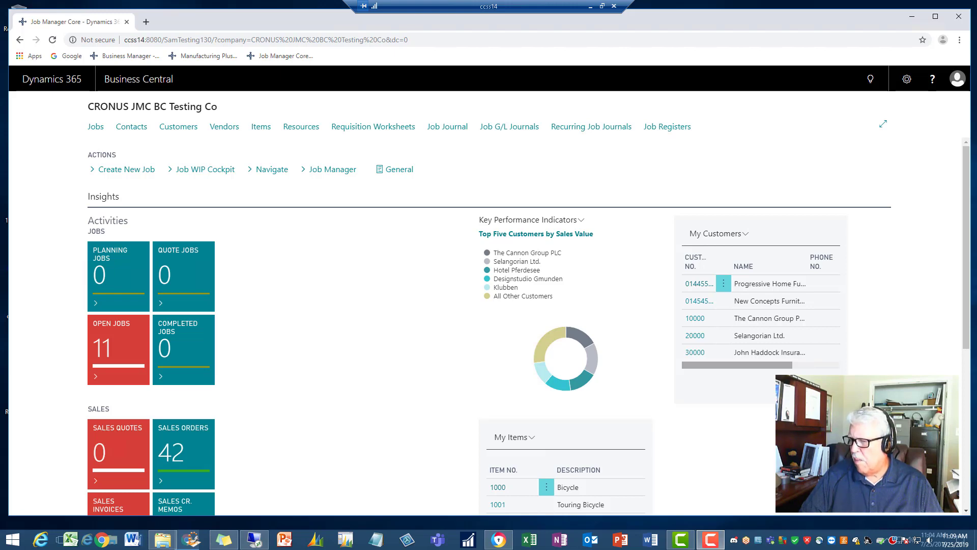
# Switch to the Job Manager Core brochure PDF and examine the Jobs vs. Job Manager Core feature comparison chart.
pyautogui.hotkey('alt', 'Tab')
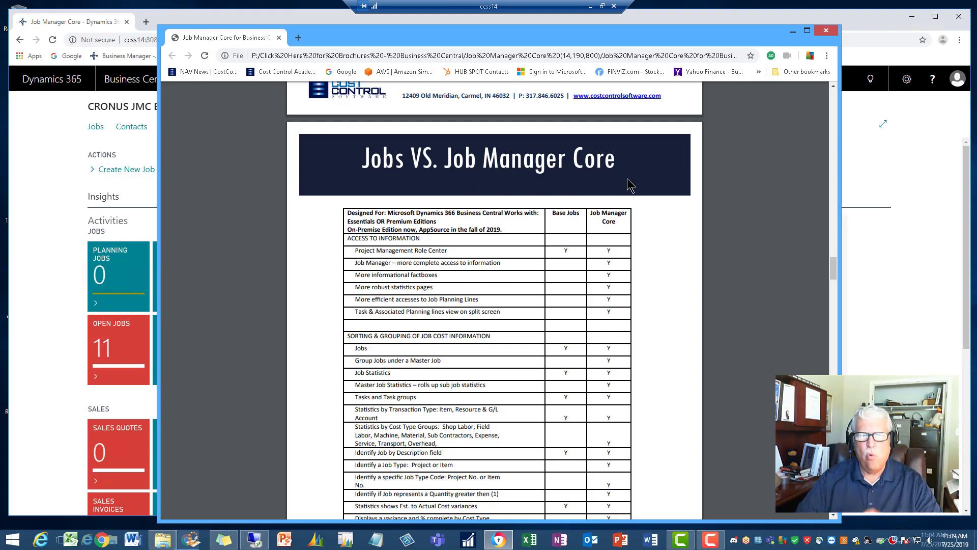
pyautogui.scroll(-1, 396, 269)
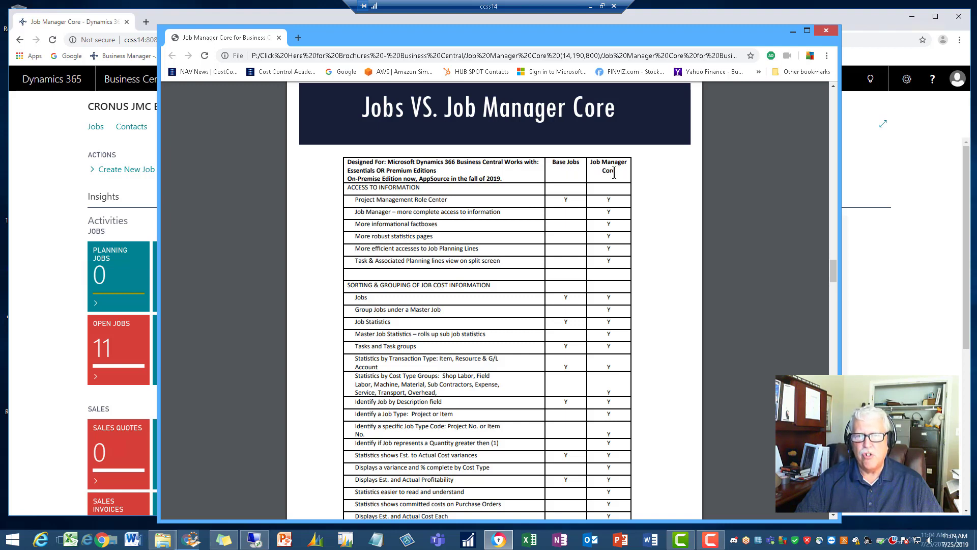
pyautogui.scroll(-3, 652, 219)
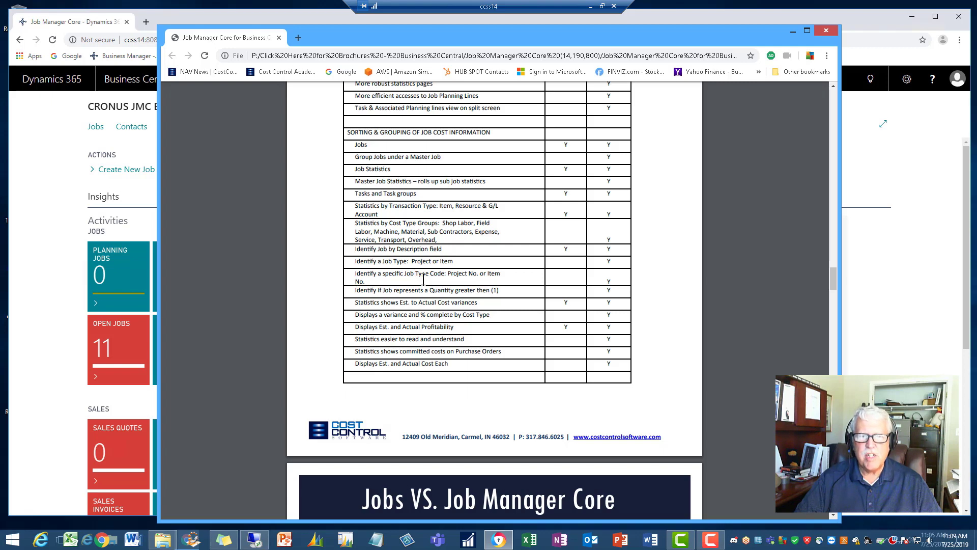
pyautogui.scroll(-6, 426, 304)
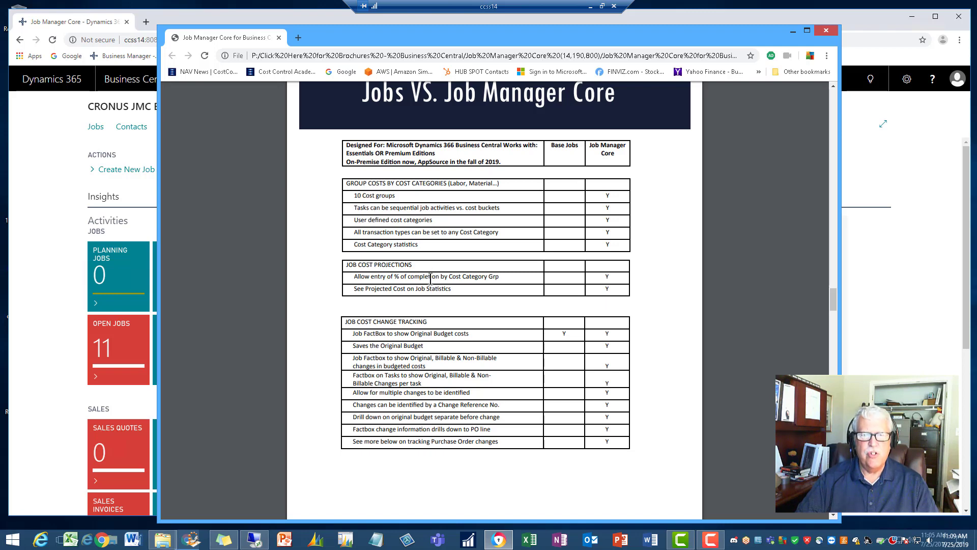
pyautogui.scroll(-1, 430, 295)
pyautogui.scroll(-1, 430, 300)
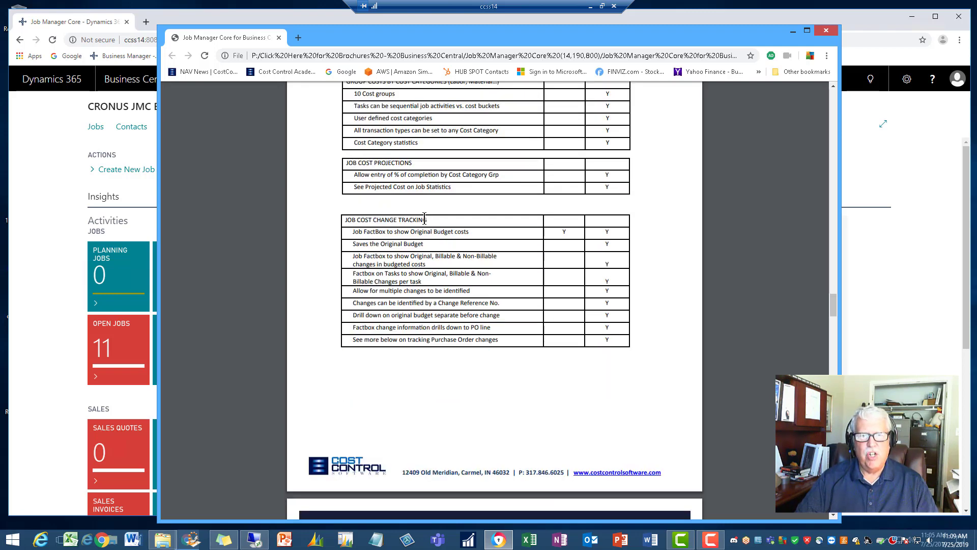
pyautogui.scroll(-12, 440, 220)
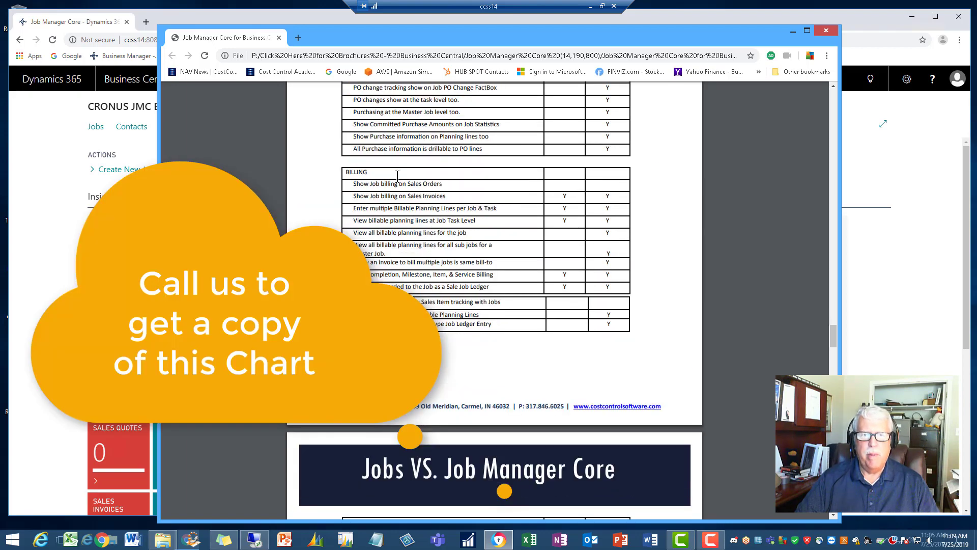
pyautogui.scroll(-2, 432, 213)
pyautogui.scroll(-6, 432, 213)
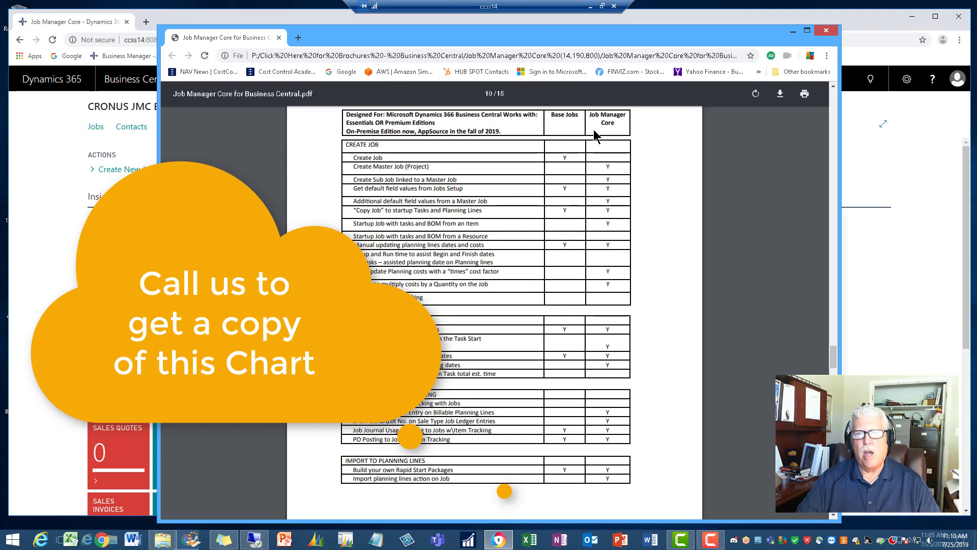
pyautogui.scroll(-10, 420, 253)
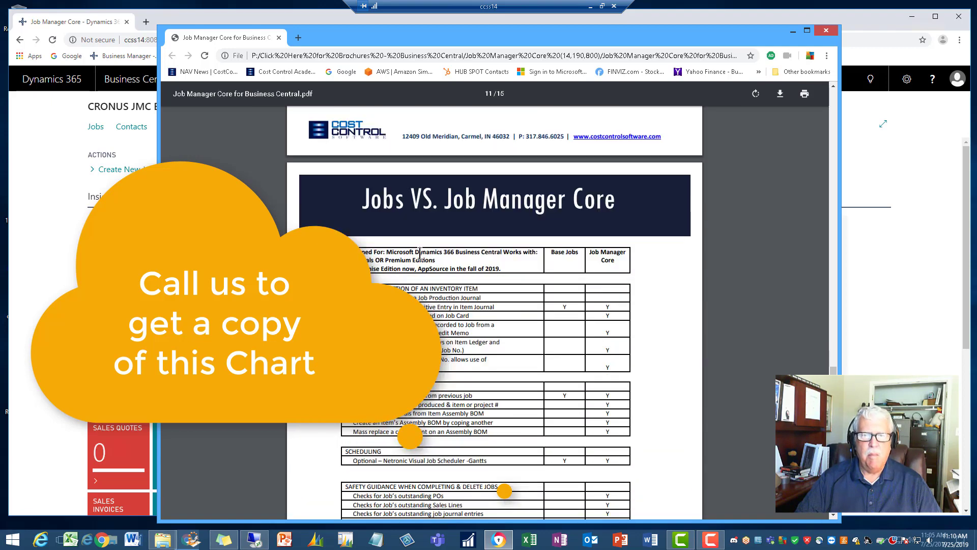
pyautogui.scroll(-4, 419, 264)
pyautogui.scroll(-6, 418, 264)
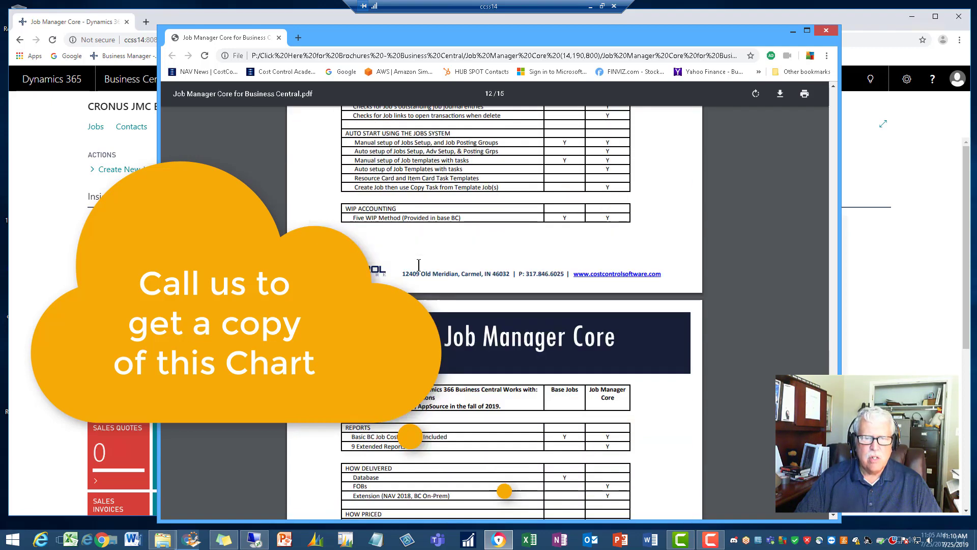
# Examine the general profile and job setup methods in the brochure's Job Manager Core Business Models chart.
pyautogui.scroll(-15, 419, 265)
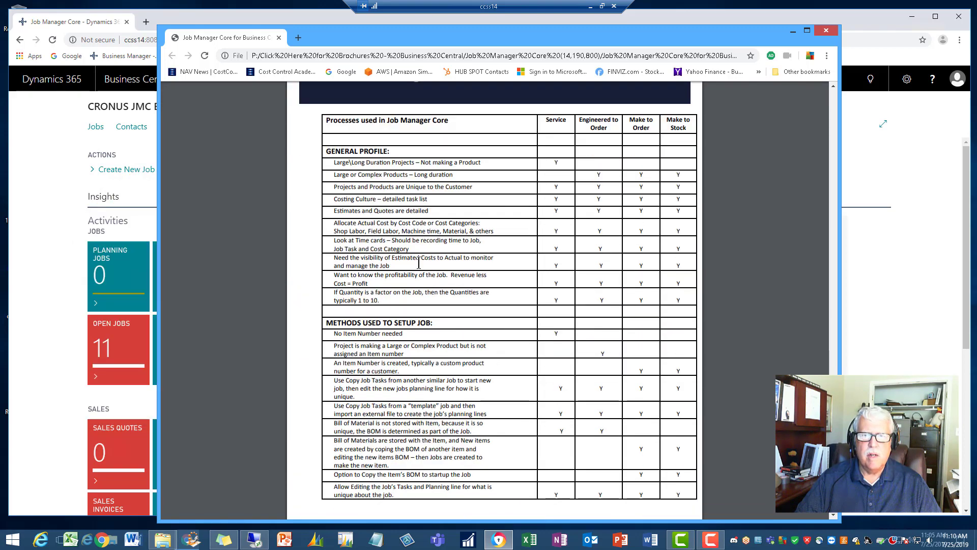
pyautogui.scroll(2, 419, 263)
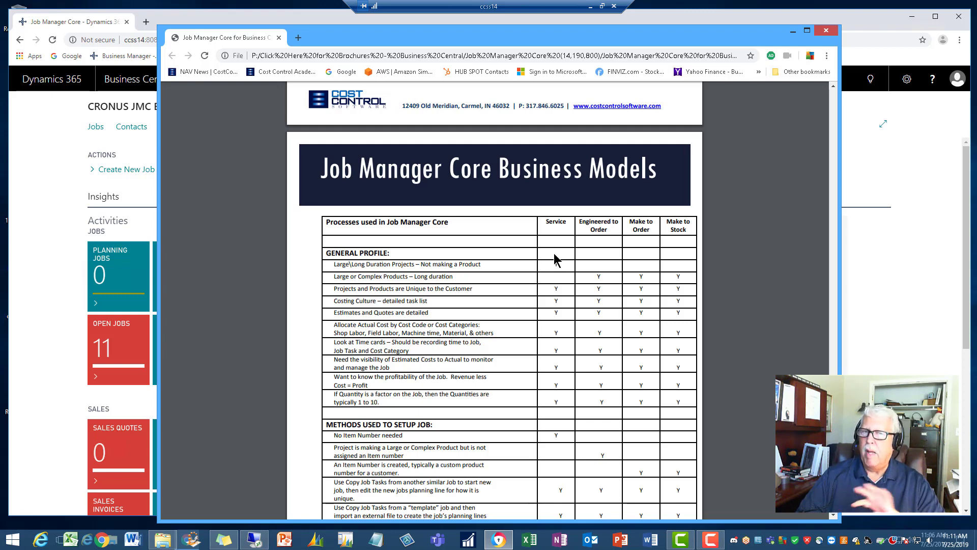
pyautogui.scroll(-2, 539, 284)
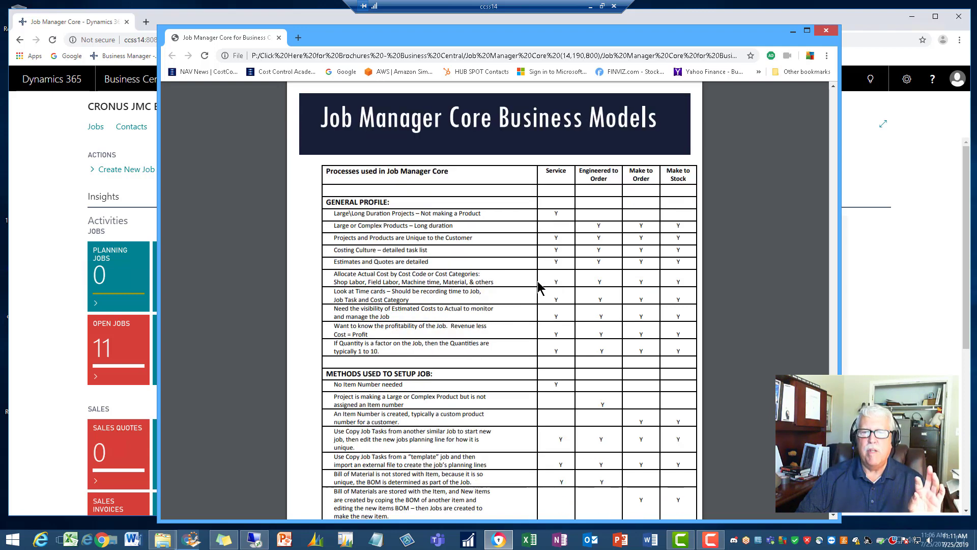
pyautogui.scroll(-2, 487, 248)
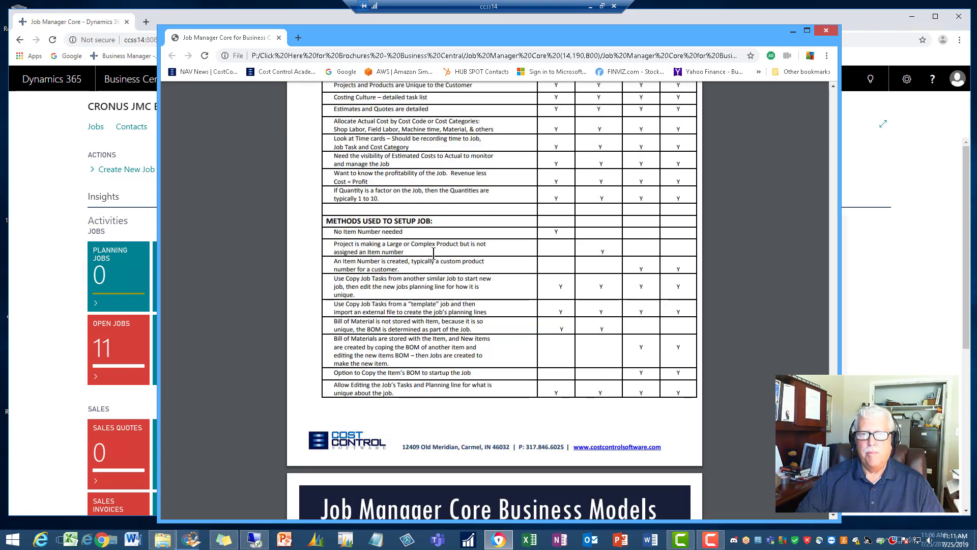
pyautogui.scroll(2, 433, 253)
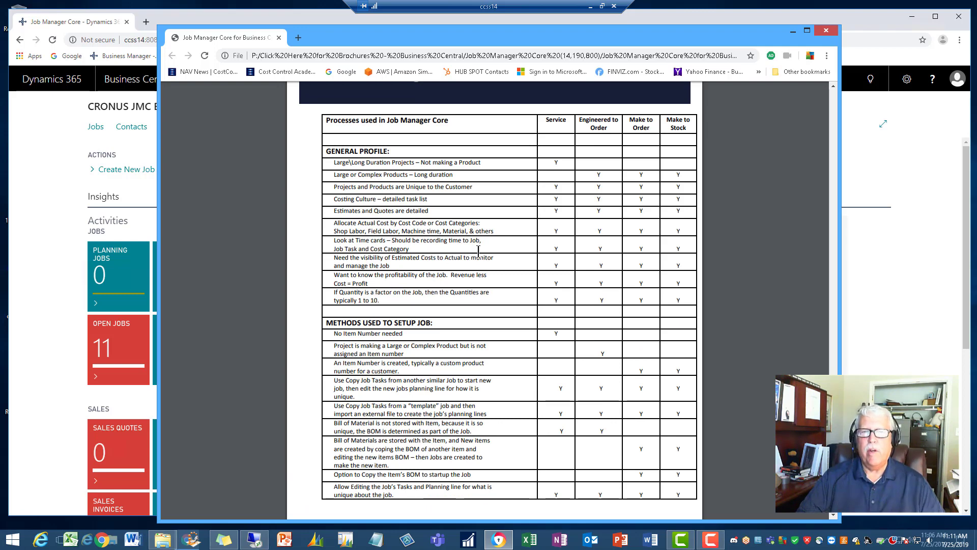
pyautogui.scroll(2, 516, 172)
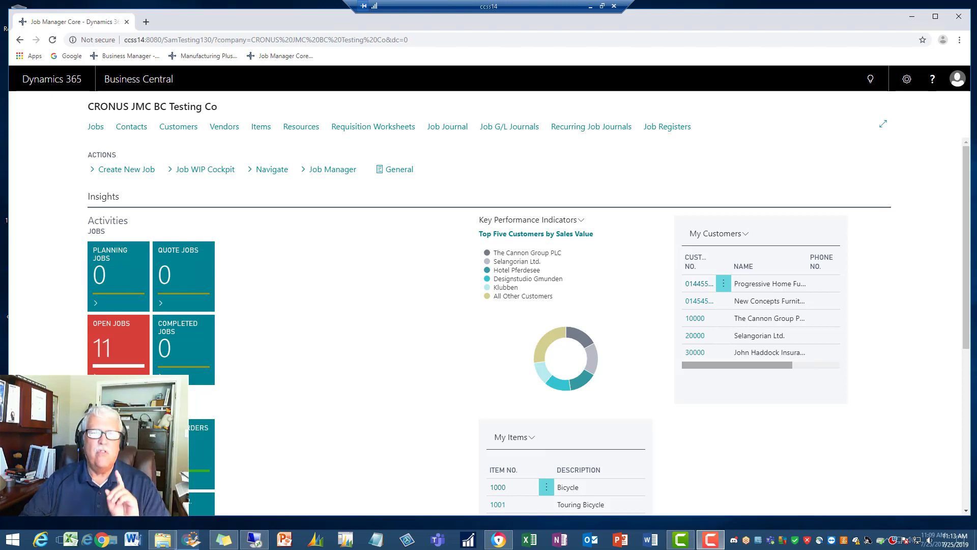
# List the open jobs and examine the summary, change and PO change details of job 1010-03.
pyautogui.click(120, 352)
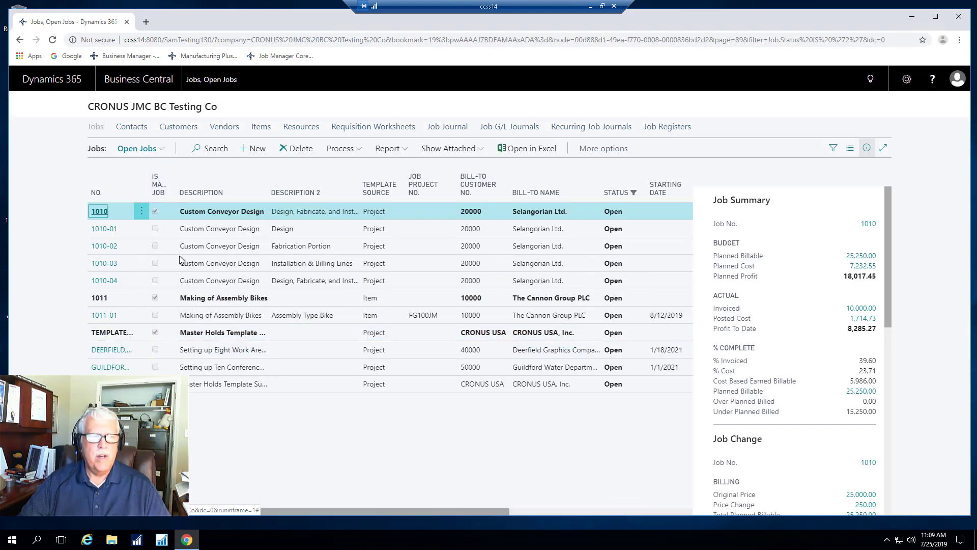
pyautogui.click(209, 246)
pyautogui.click(204, 263)
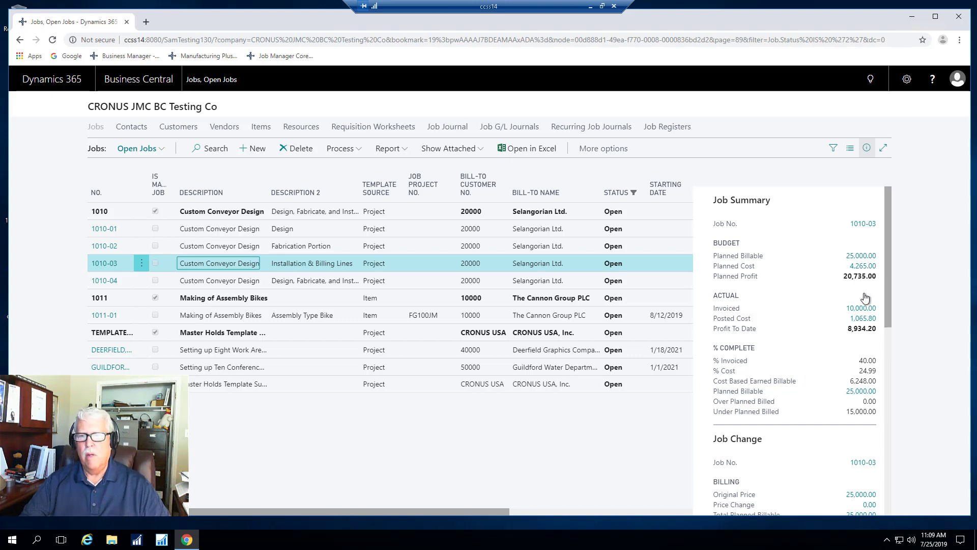
pyautogui.moveTo(888, 218); pyautogui.dragTo(892, 281)
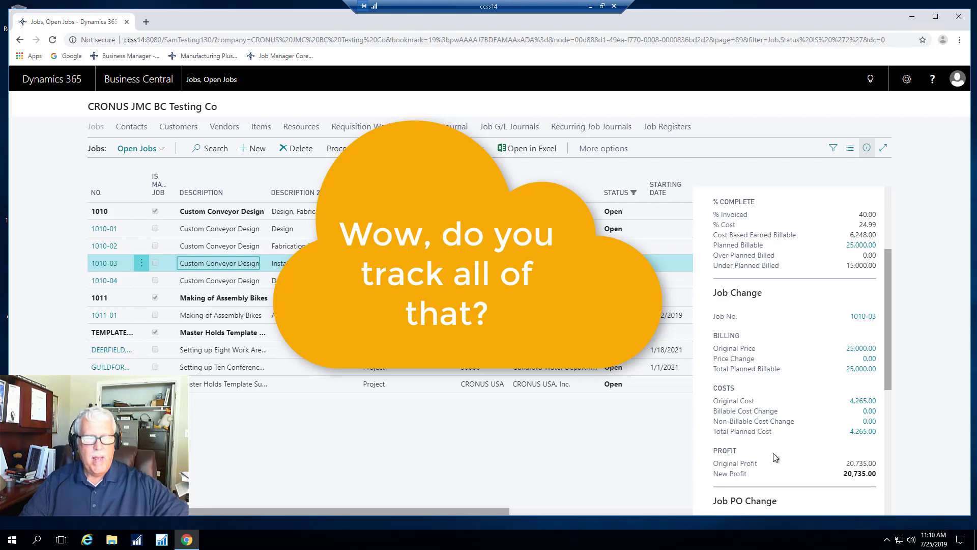
pyautogui.scroll(-5, 775, 457)
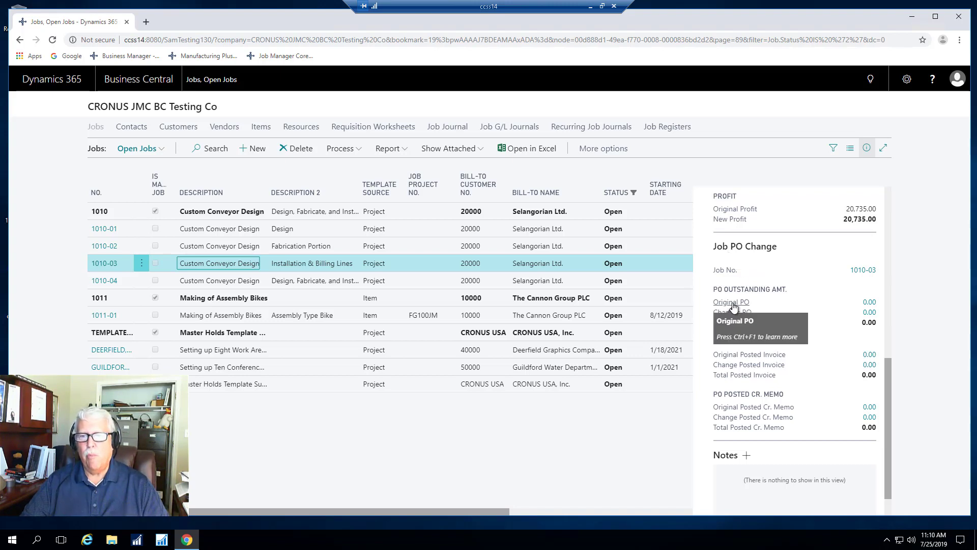
# Examine the PO change and job summary details of the Design job 1010-01.
pyautogui.click(240, 231)
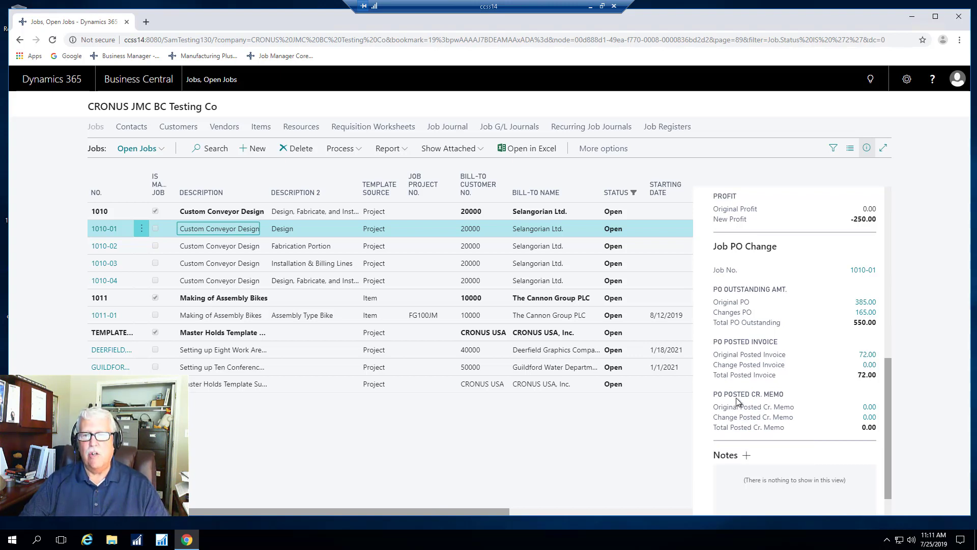
pyautogui.scroll(2, 731, 388)
pyautogui.scroll(5, 730, 388)
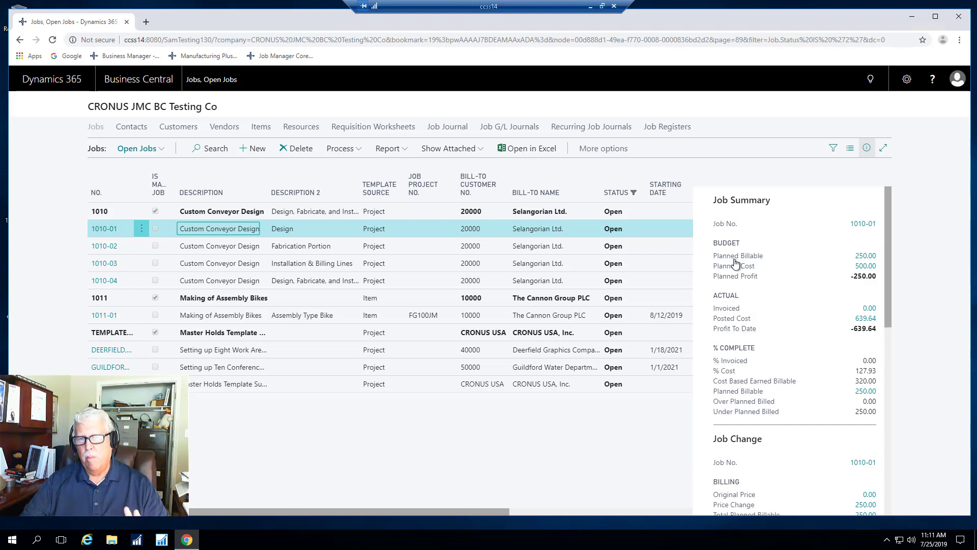
# Open the statistics by cost category for the Installation & Billing Lines job 1010-03.
pyautogui.click(213, 264)
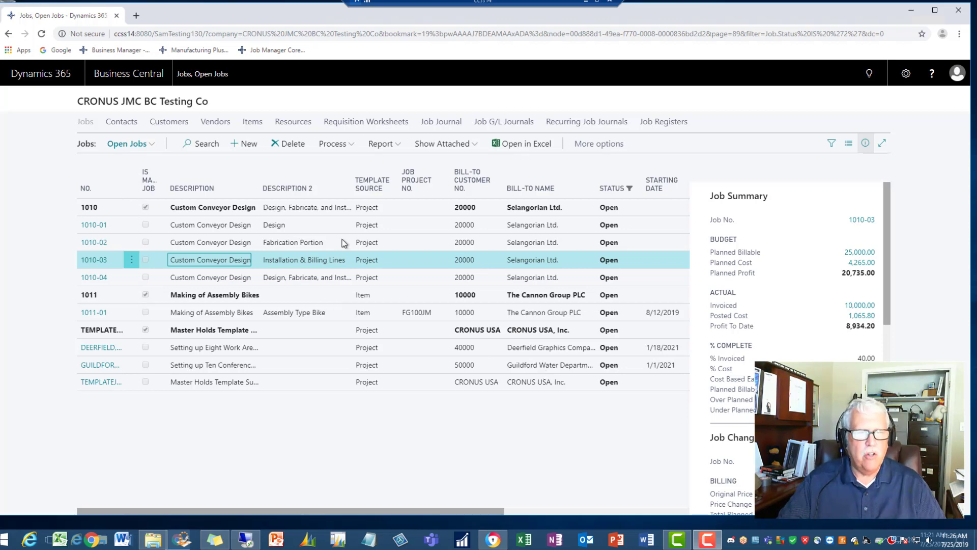
pyautogui.click(329, 145)
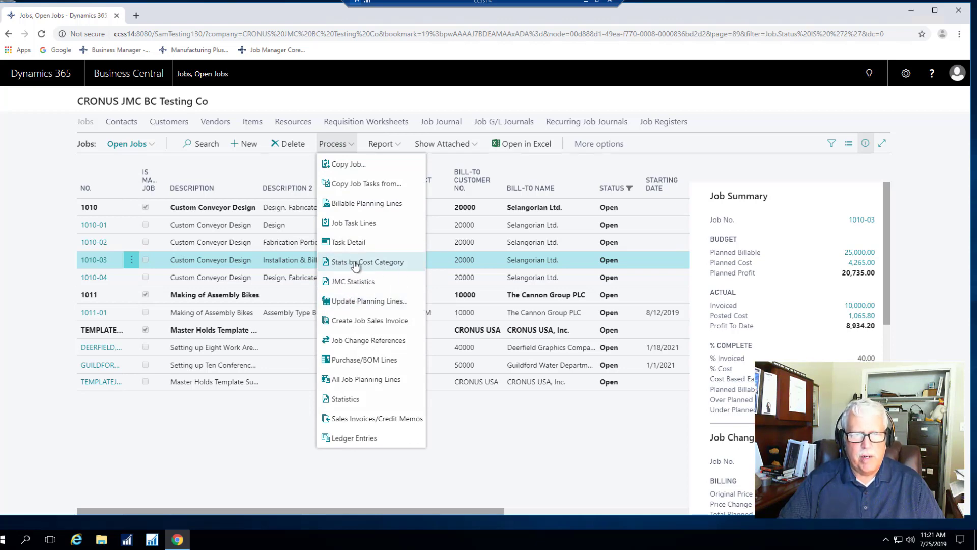
pyautogui.click(367, 261)
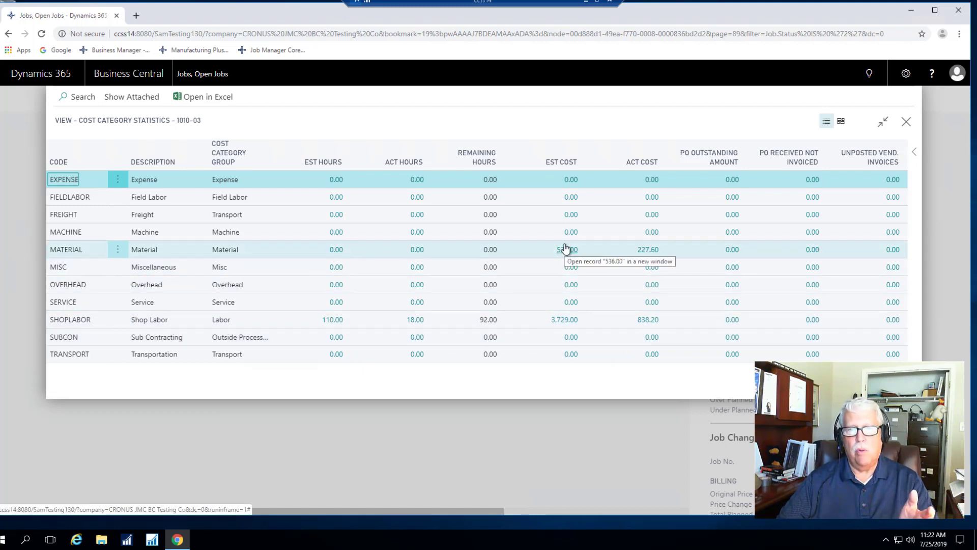
# Examine the job ledger entries behind the Material category's actual cost and close the cost category statistics.
pyautogui.click(649, 251)
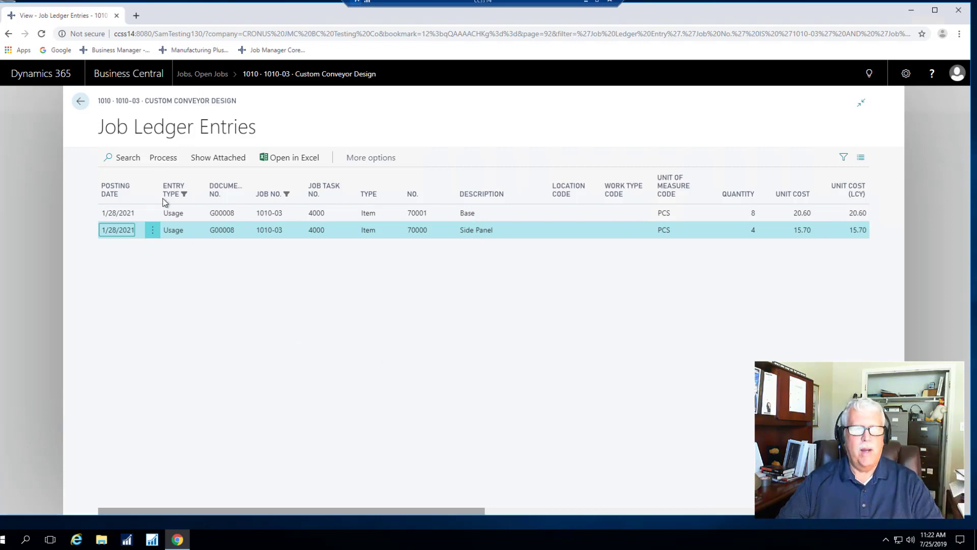
pyautogui.click(82, 104)
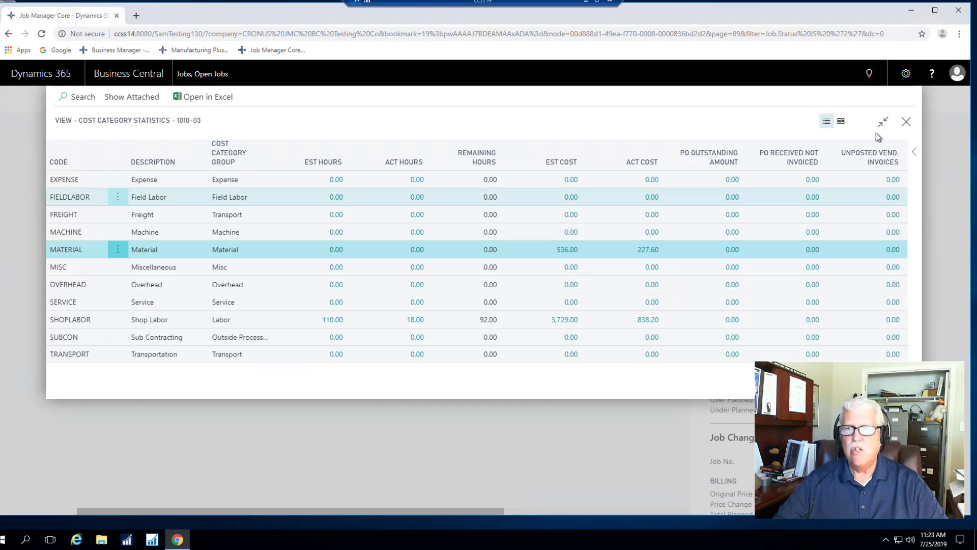
pyautogui.click(907, 121)
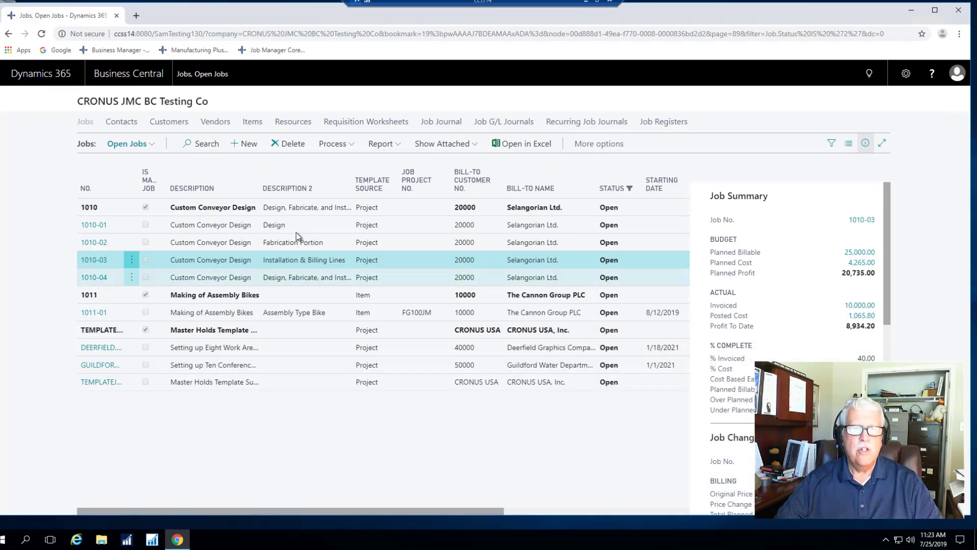
# Open the task detail of job 1010-03 and view the planning lines of the Provide Service, Planning and Test Service tasks.
pyautogui.click(334, 144)
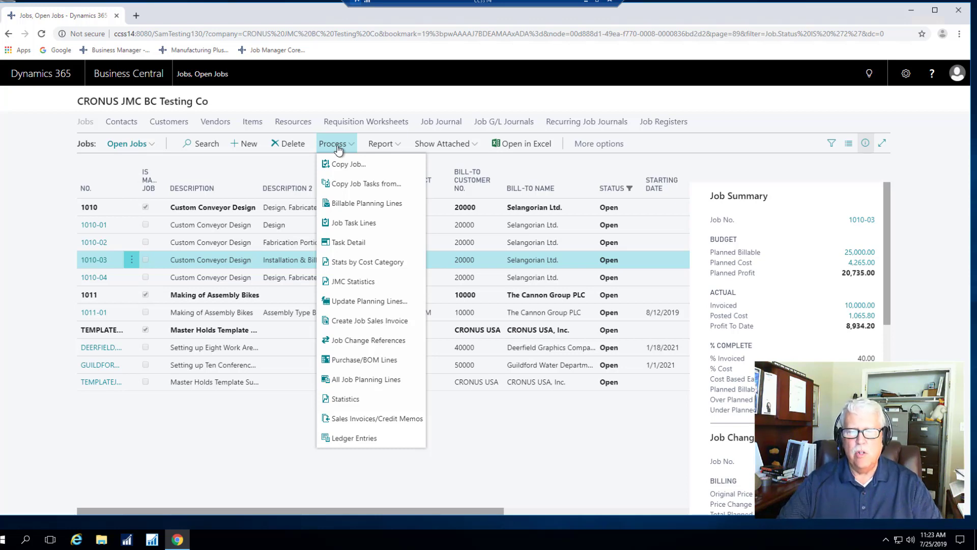
pyautogui.click(343, 243)
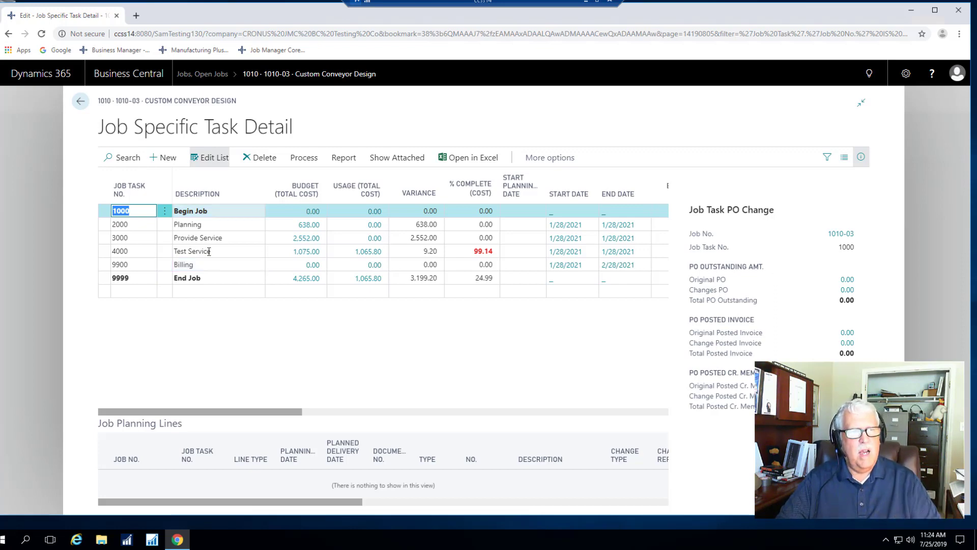
pyautogui.click(199, 237)
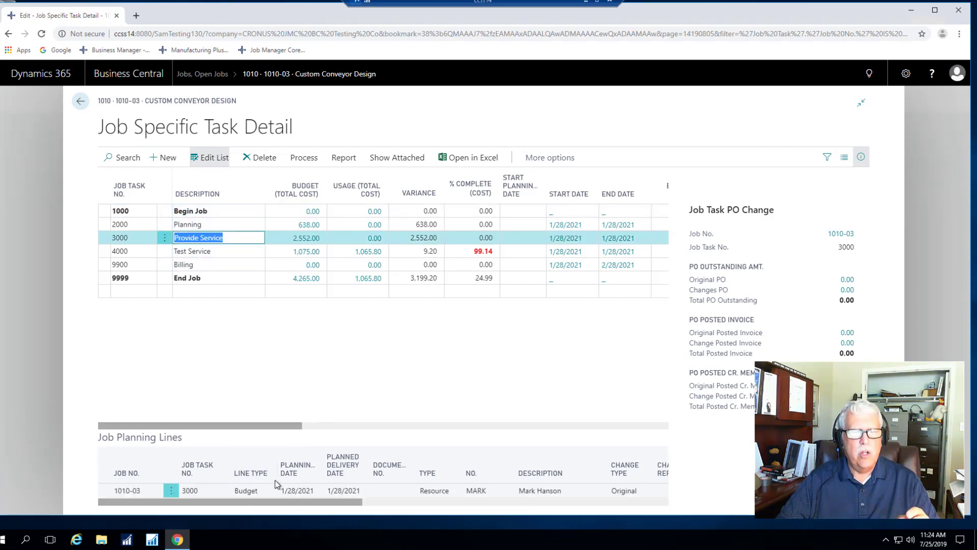
pyautogui.click(193, 224)
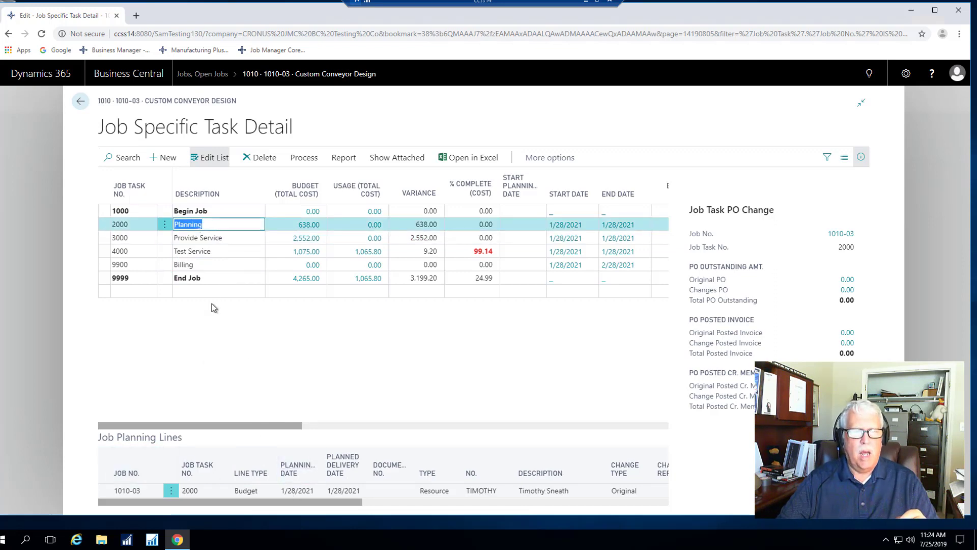
pyautogui.click(215, 252)
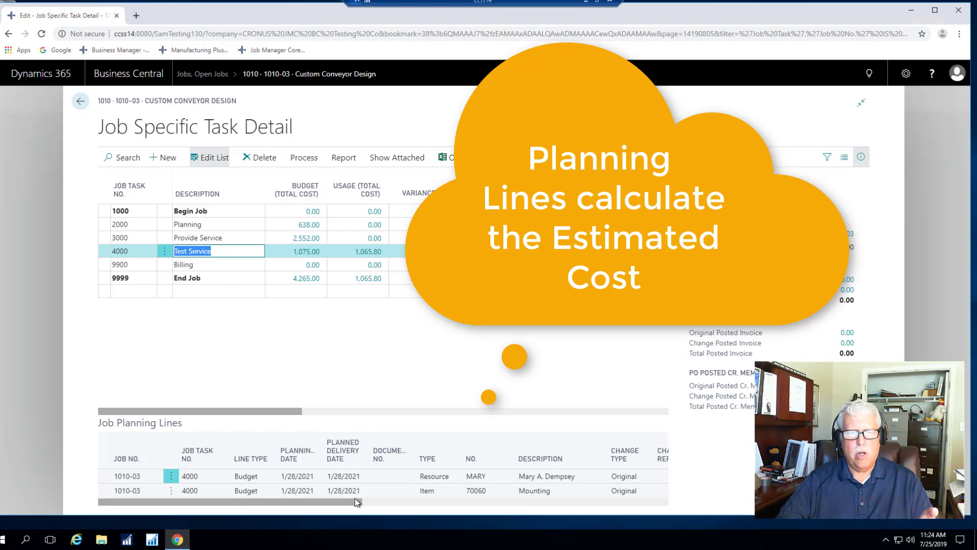
# Examine the quantity and cost columns of the Test Service planning lines and the estimated labor and material columns of the tasks.
pyautogui.moveTo(349, 503); pyautogui.dragTo(525, 512)
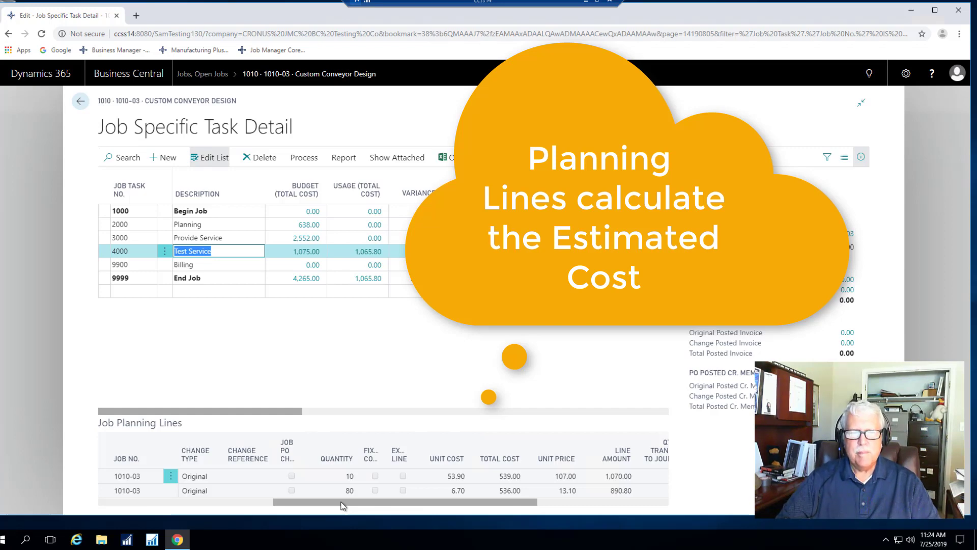
pyautogui.moveTo(341, 506); pyautogui.dragTo(184, 502)
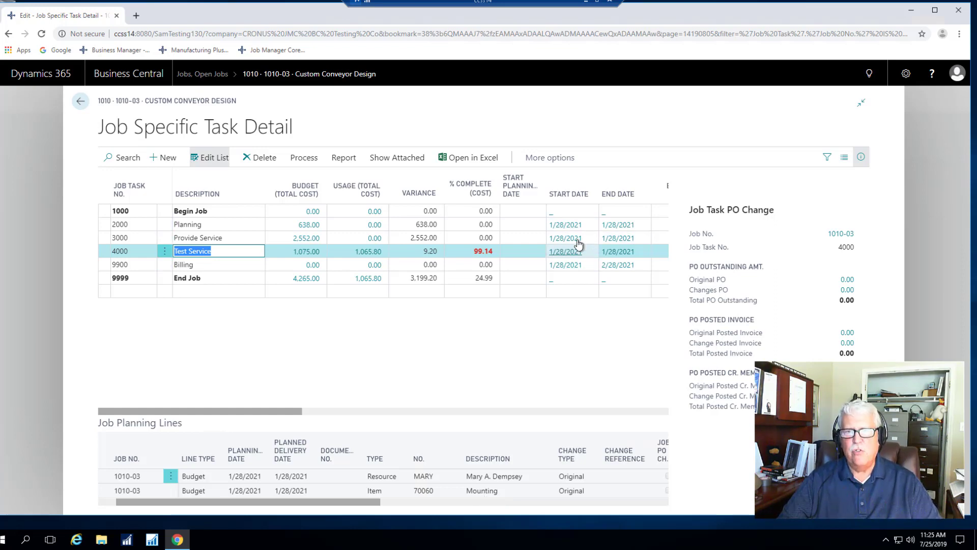
pyautogui.moveTo(277, 410); pyautogui.dragTo(325, 414)
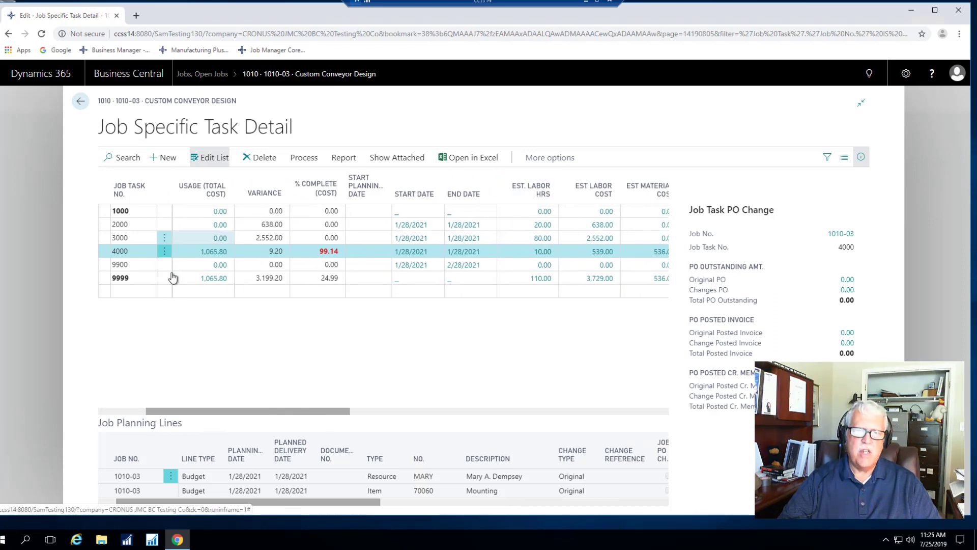
# Examine the purchase order, actual labor and material cost, and billing columns of the job 1010-03 tasks.
pyautogui.moveTo(214, 412); pyautogui.dragTo(423, 427)
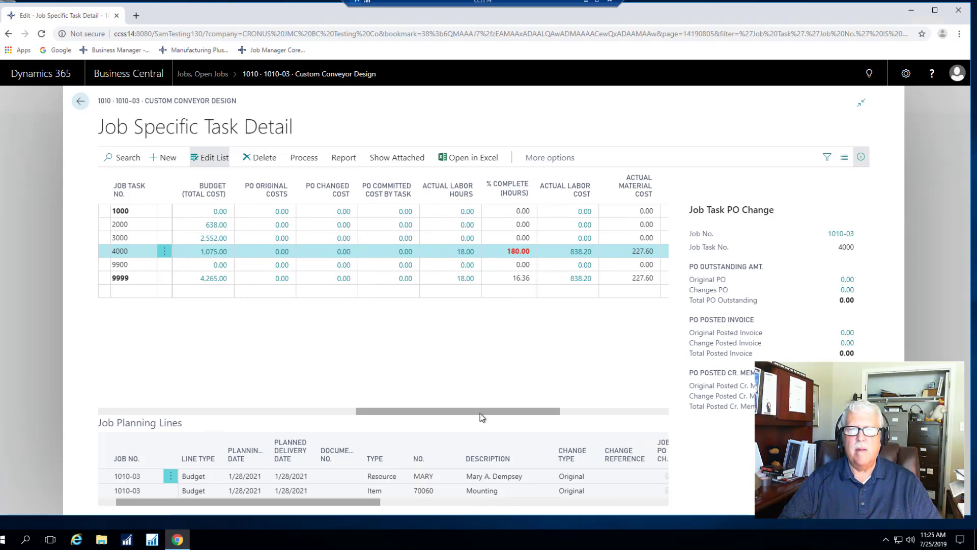
pyautogui.moveTo(482, 415); pyautogui.dragTo(618, 412)
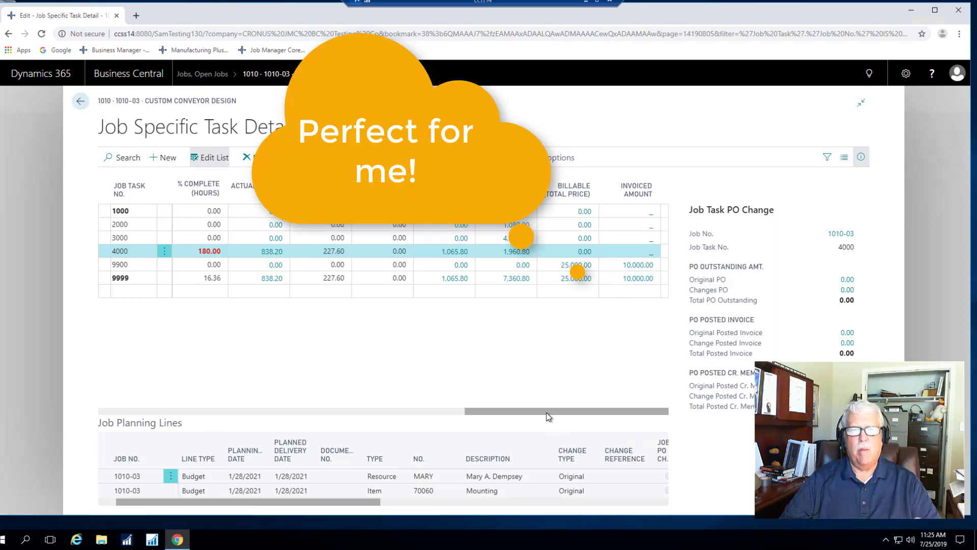
pyautogui.moveTo(515, 415); pyautogui.dragTo(80, 411)
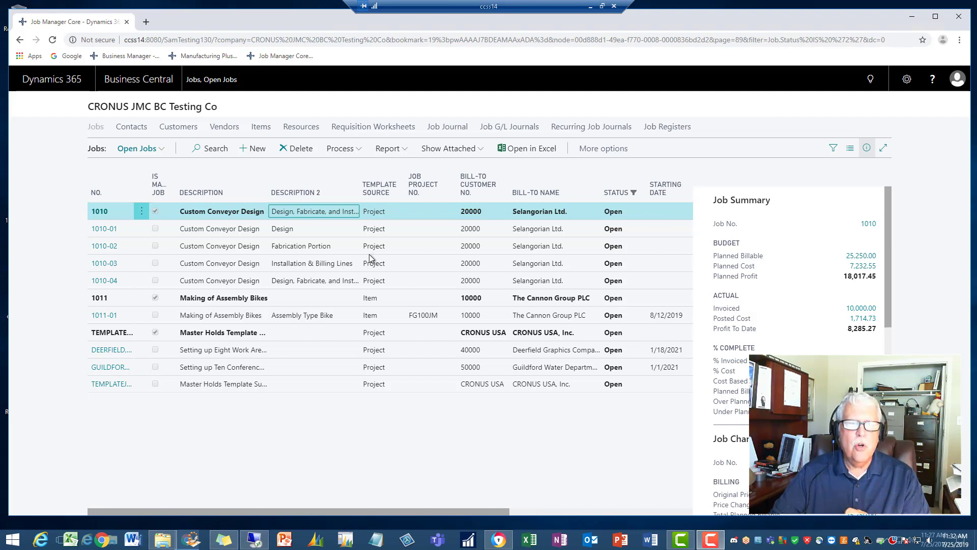
# Compare the job summary figures of master job 1010 with those of its subjobs 1010-01, 1010-02 and 1010-03.
pyautogui.click(305, 229)
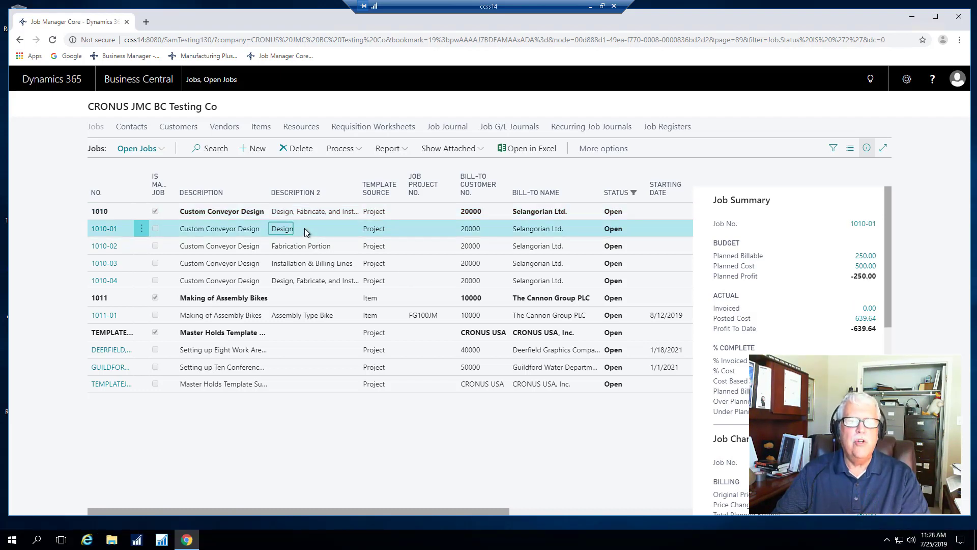
pyautogui.click(121, 210)
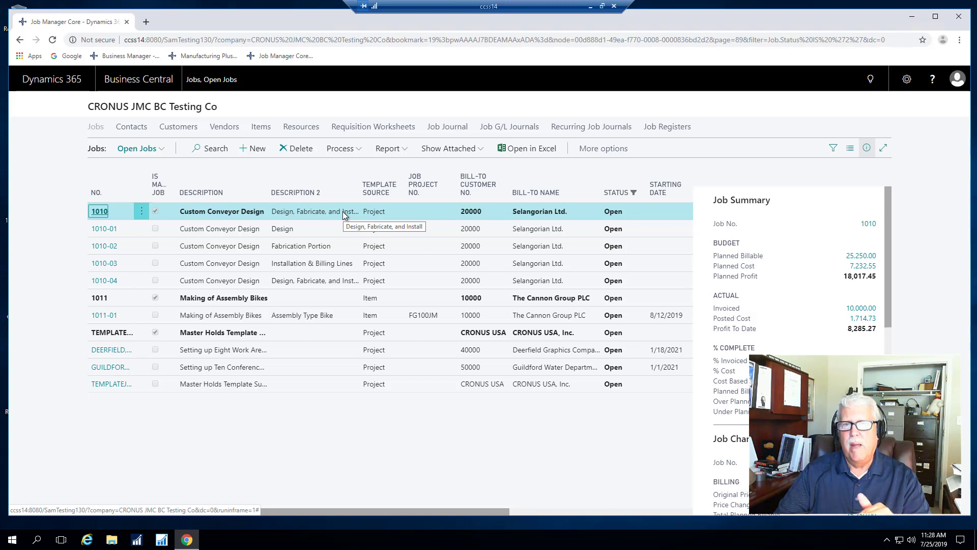
pyautogui.click(323, 228)
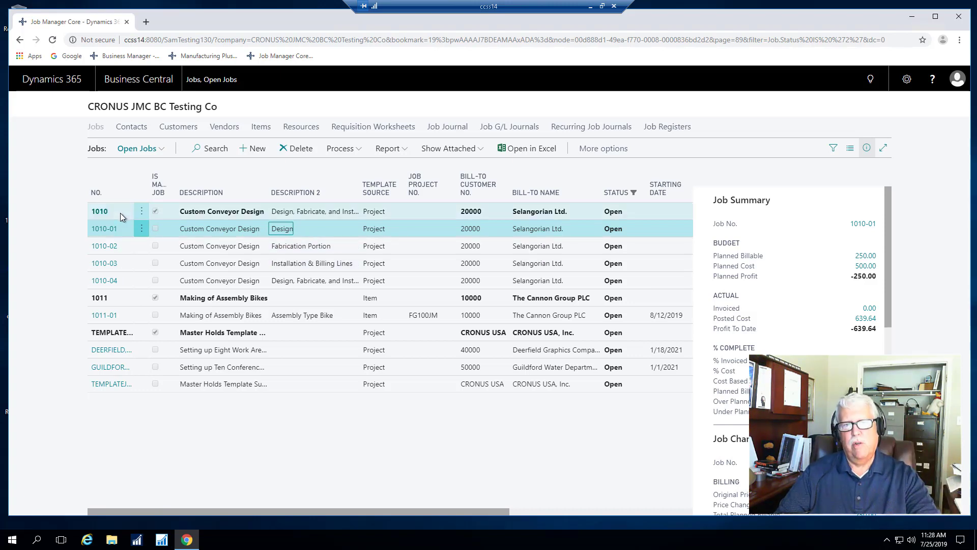
pyautogui.click(316, 231)
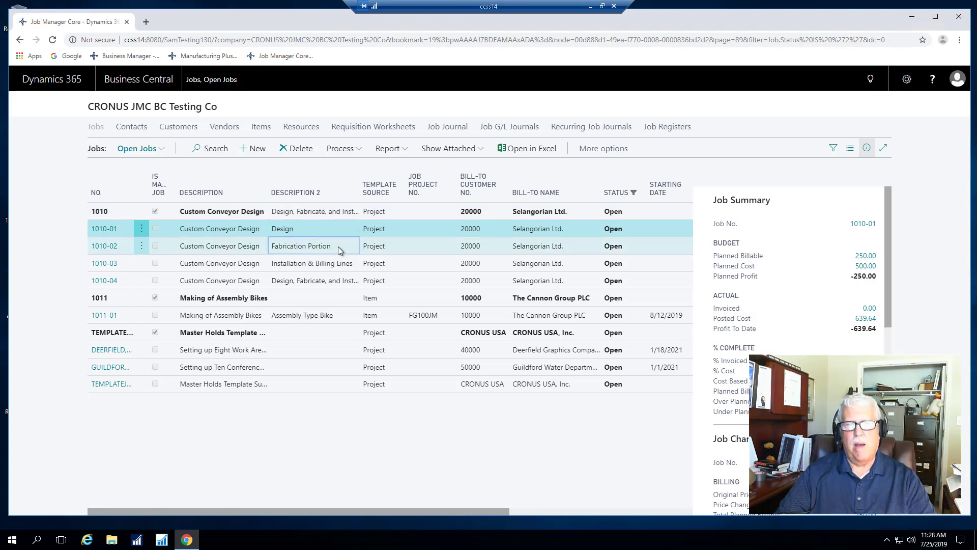
pyautogui.click(300, 247)
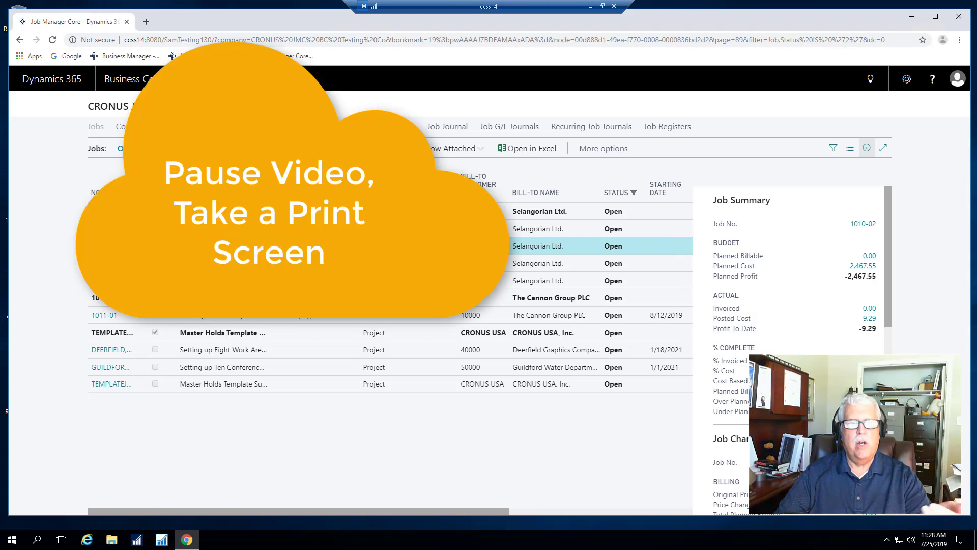
pyautogui.click(306, 263)
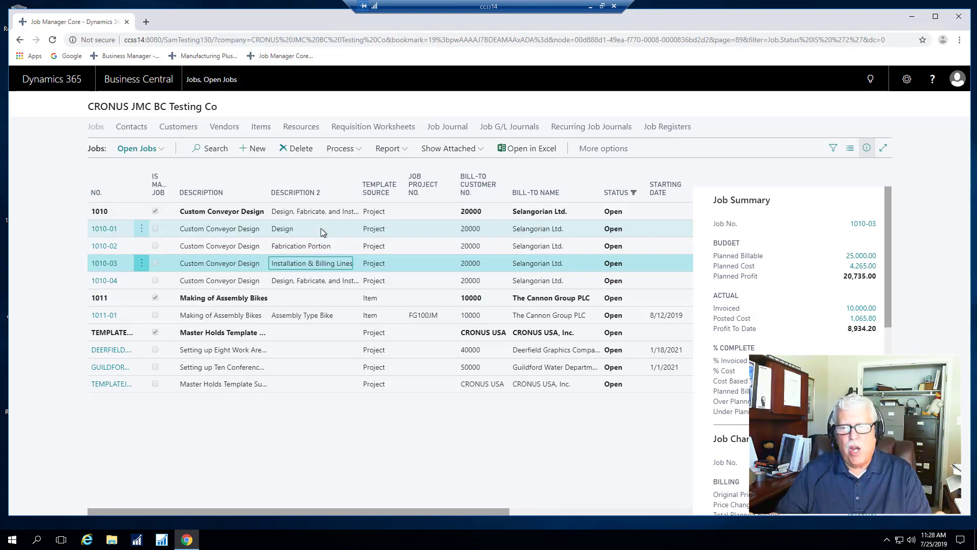
pyautogui.click(342, 245)
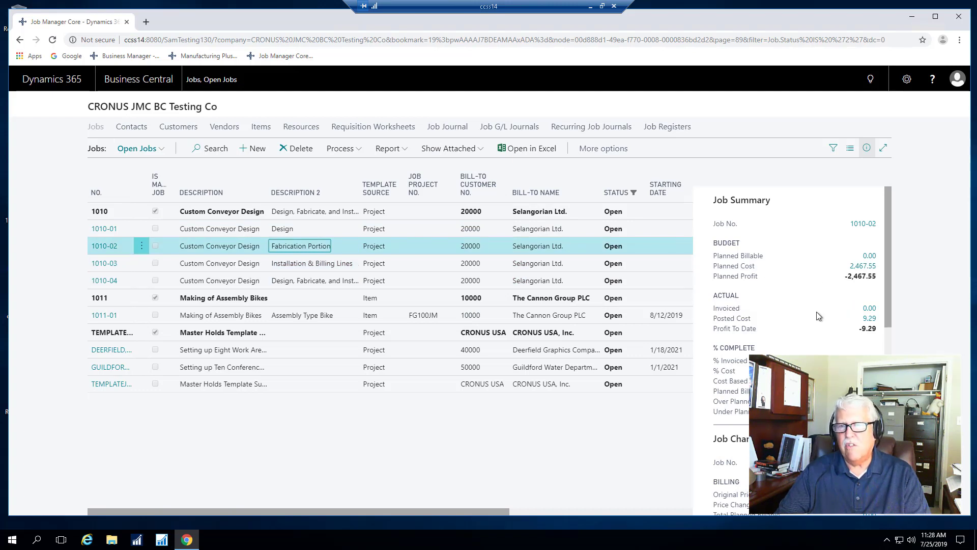
pyautogui.click(352, 265)
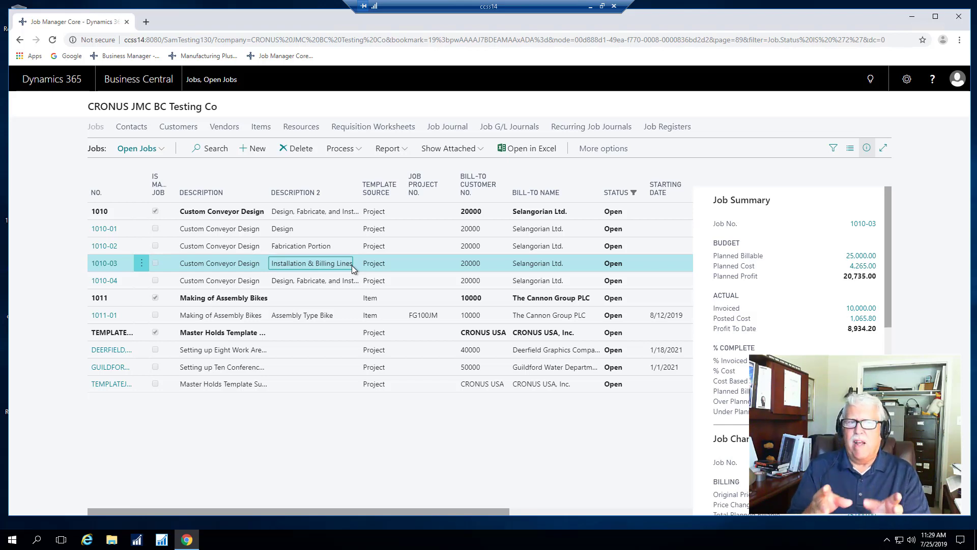
pyautogui.click(293, 227)
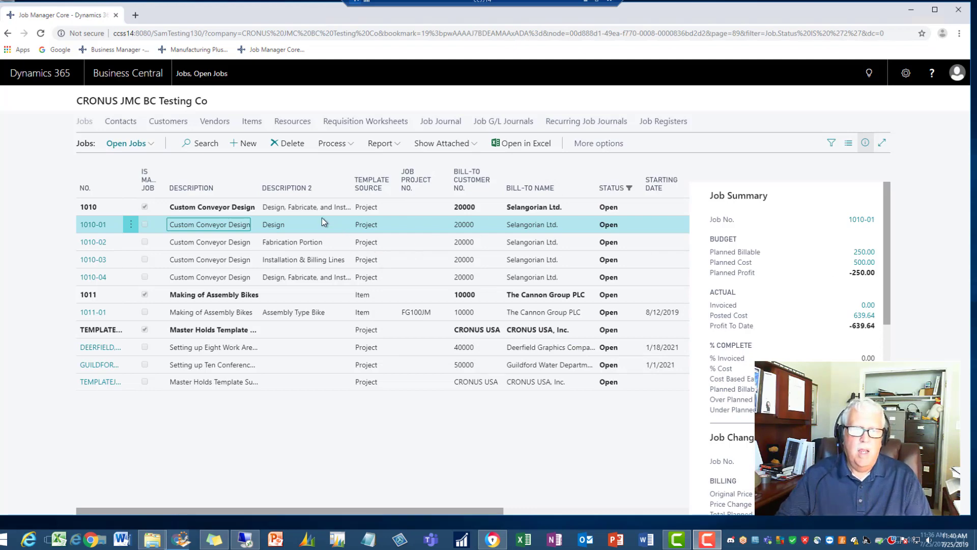
# Open the Purchase/BOM lines of master job 1010, examine their quantity, cost, vendor and requisition columns, and close them.
pyautogui.click(310, 206)
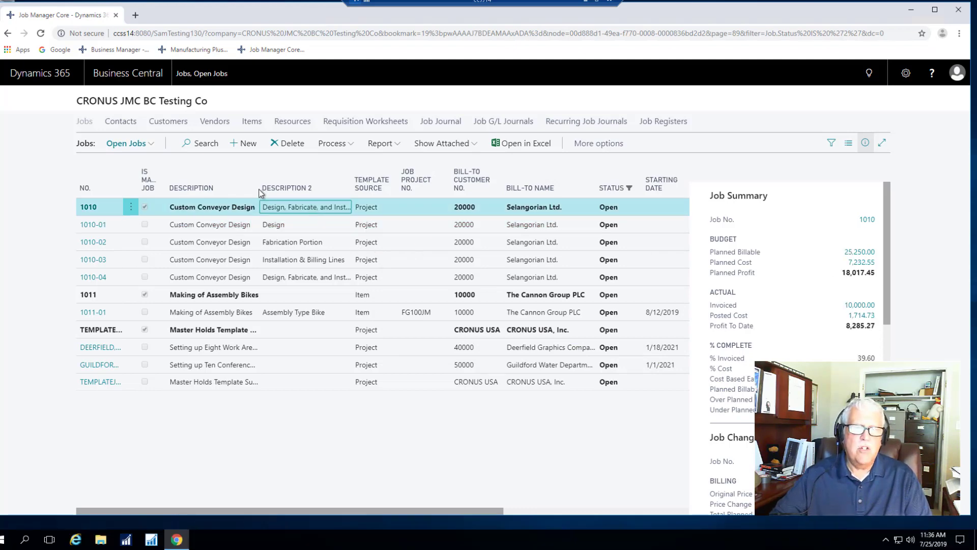
pyautogui.click(332, 145)
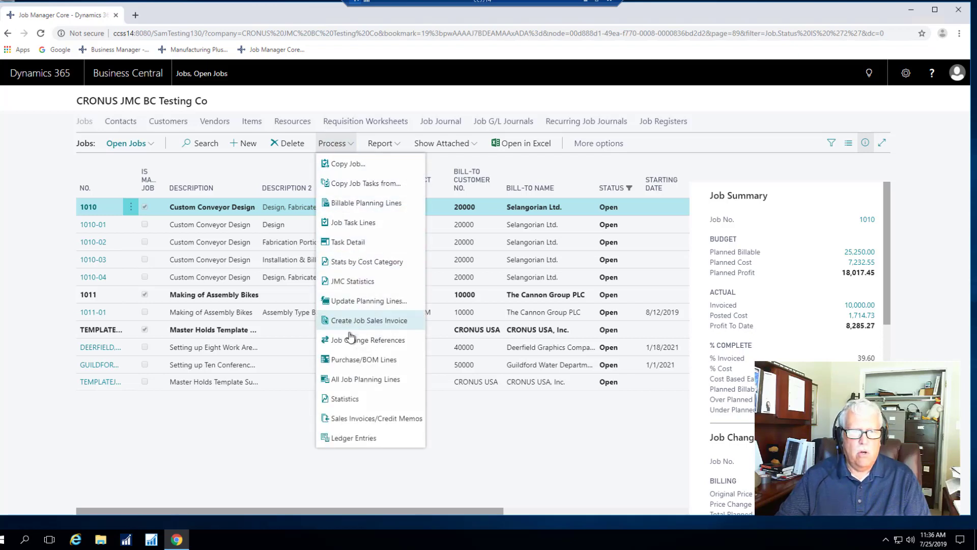
pyautogui.click(345, 362)
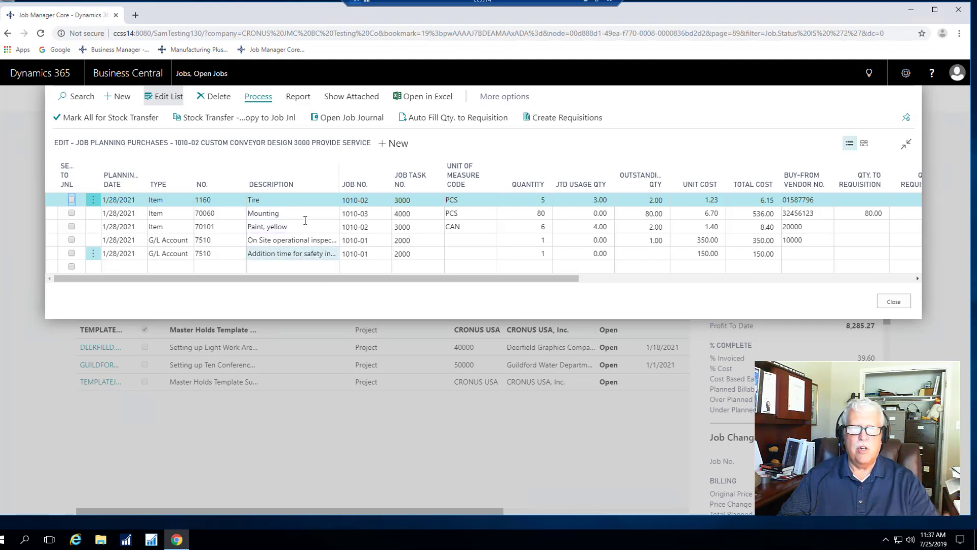
pyautogui.moveTo(369, 279); pyautogui.dragTo(491, 279)
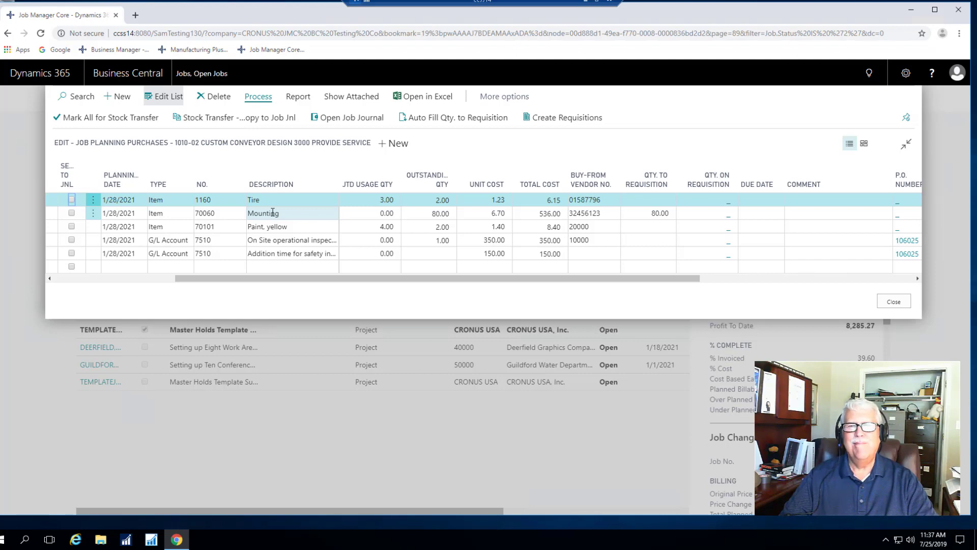
pyautogui.click(894, 302)
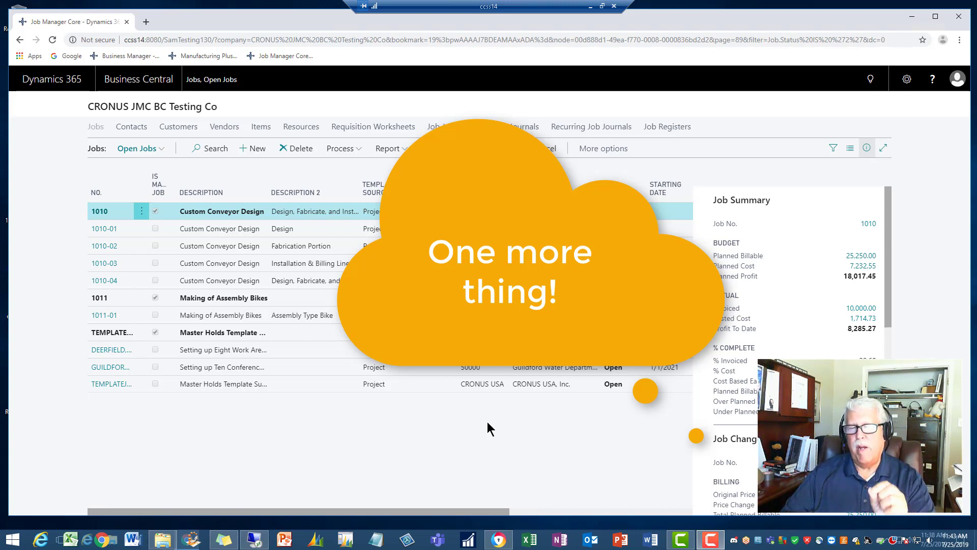
# Open the JMC Statistics of Design job 1010-01, view the purchase lines behind its Outside Processing amount, and leave them.
pyautogui.click(194, 229)
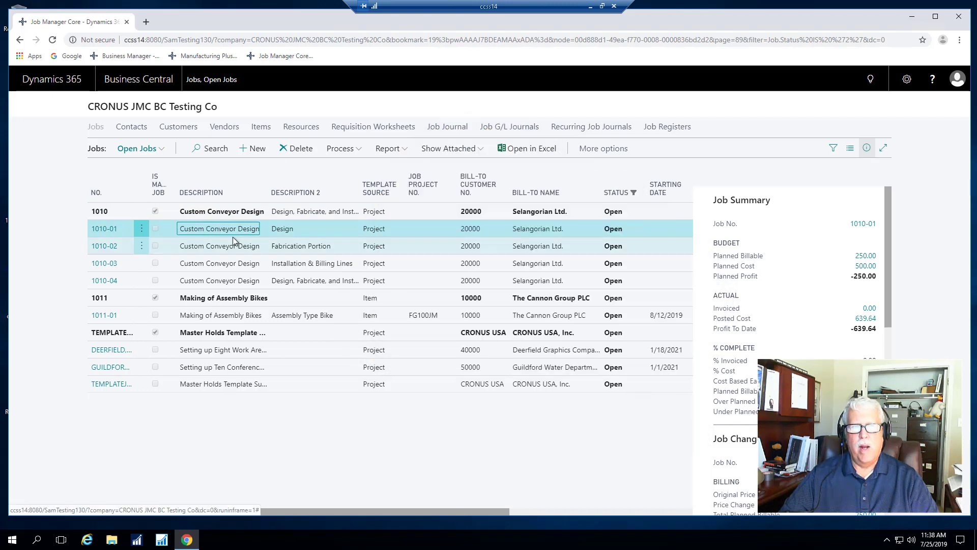
pyautogui.click(342, 149)
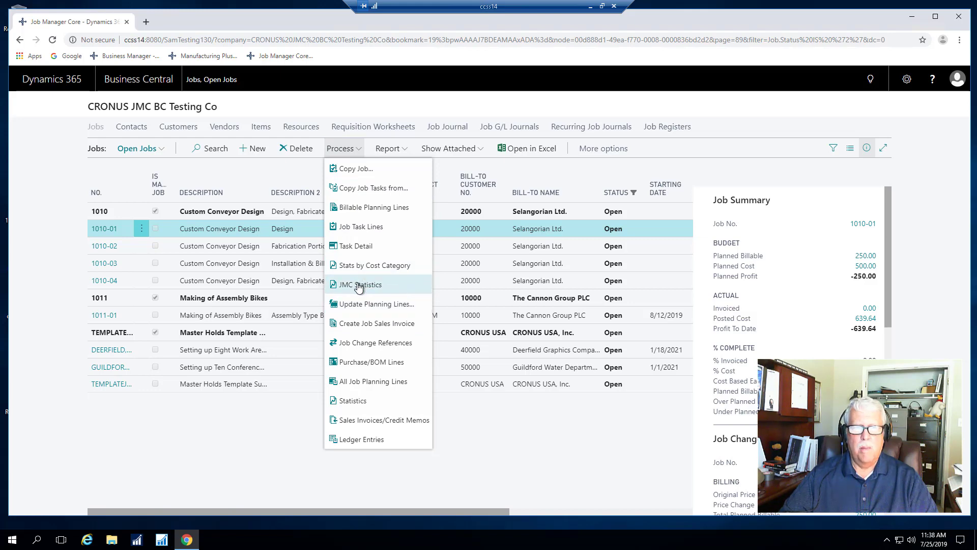
pyautogui.click(359, 285)
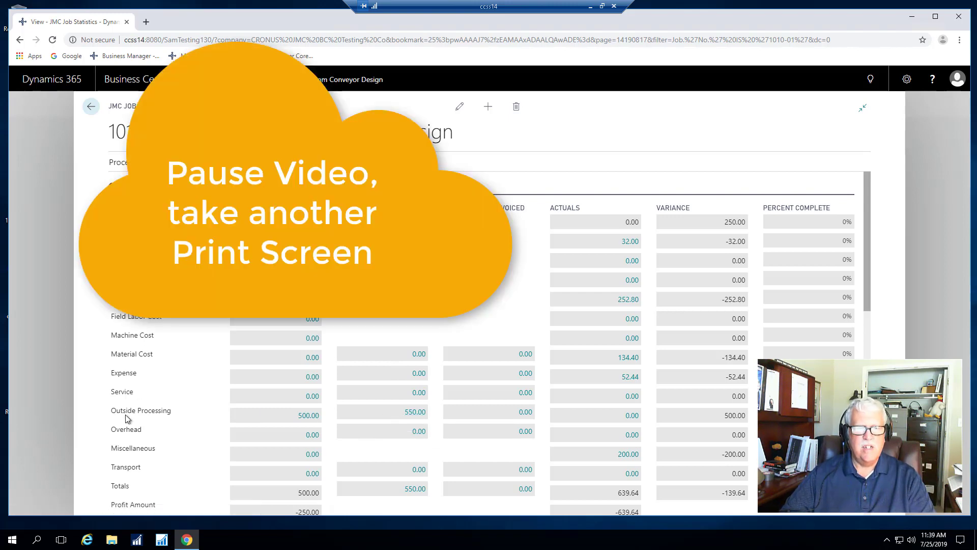
pyautogui.click(415, 412)
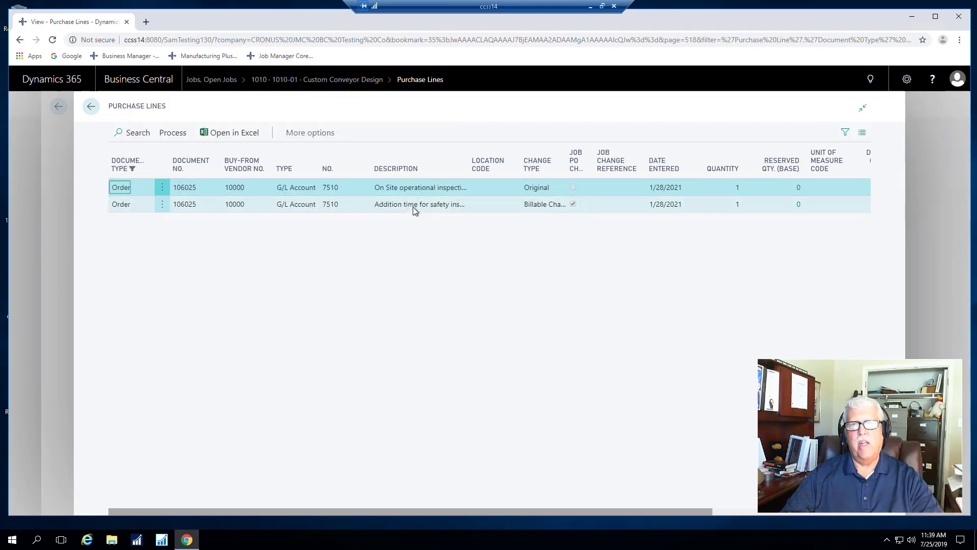
pyautogui.click(90, 106)
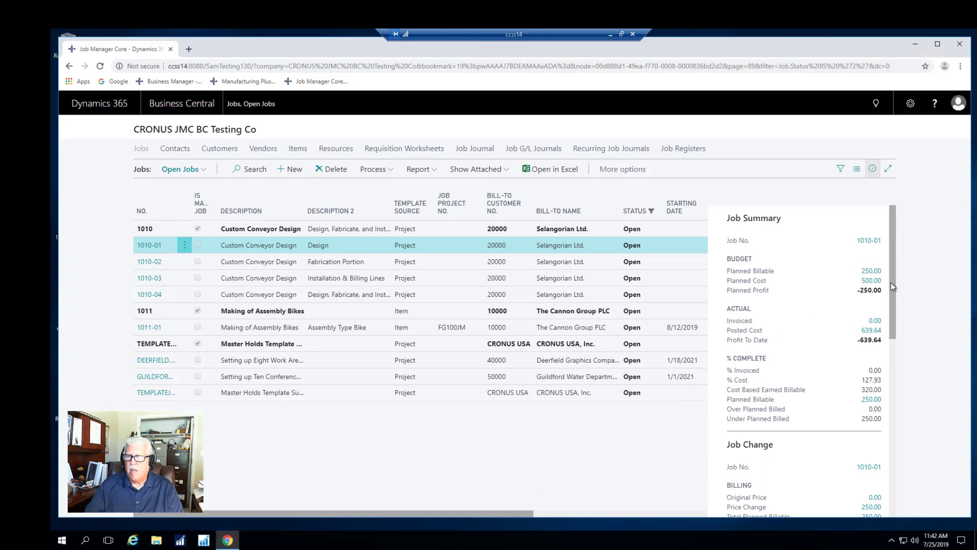
# Examine the Job Change and Job PO Change figures of job 1010-01 and open its task detail.
pyautogui.moveTo(896, 282); pyautogui.dragTo(894, 366)
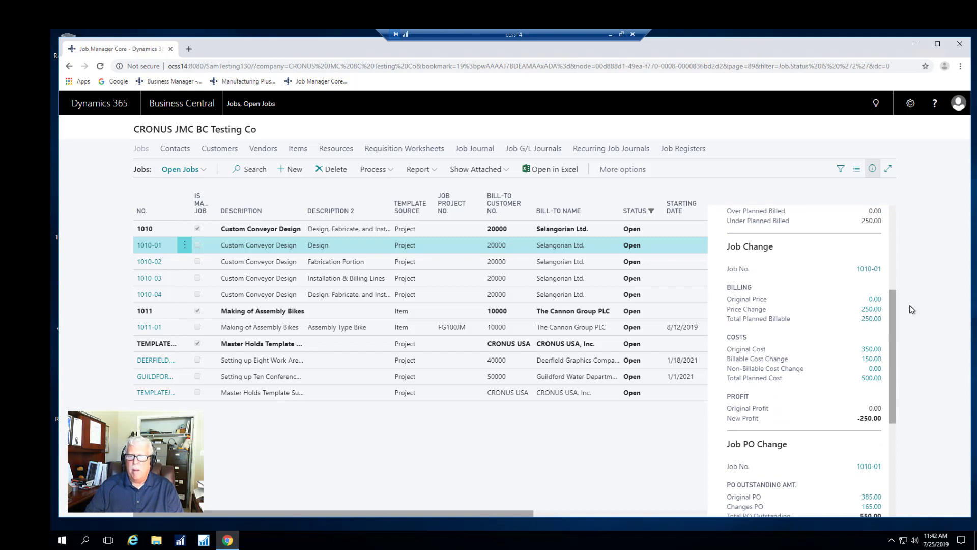
pyautogui.moveTo(892, 329); pyautogui.dragTo(884, 372)
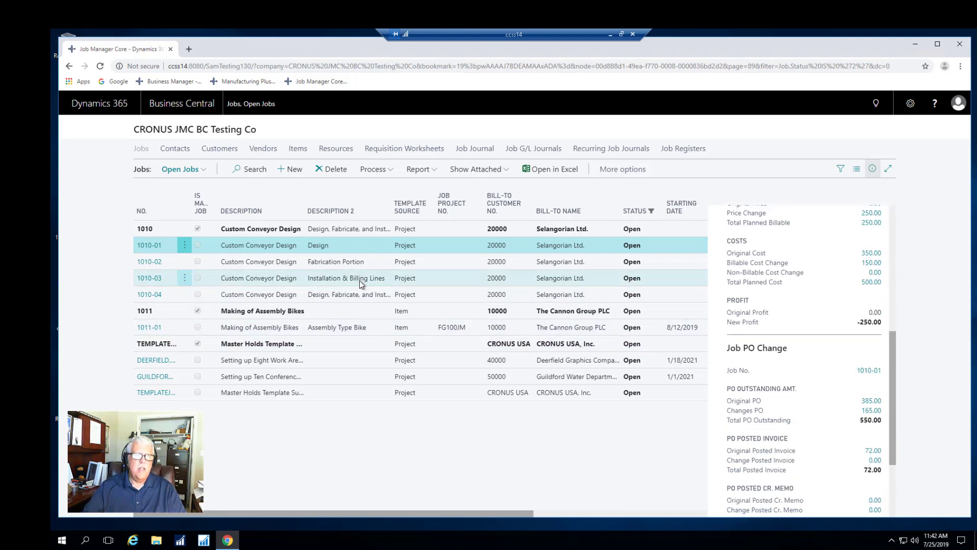
pyautogui.click(248, 249)
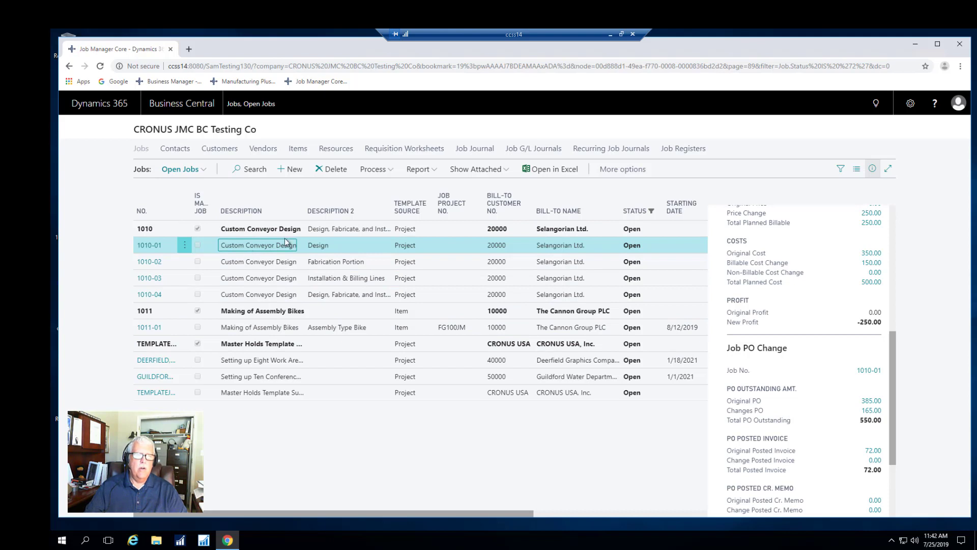
pyautogui.click(373, 170)
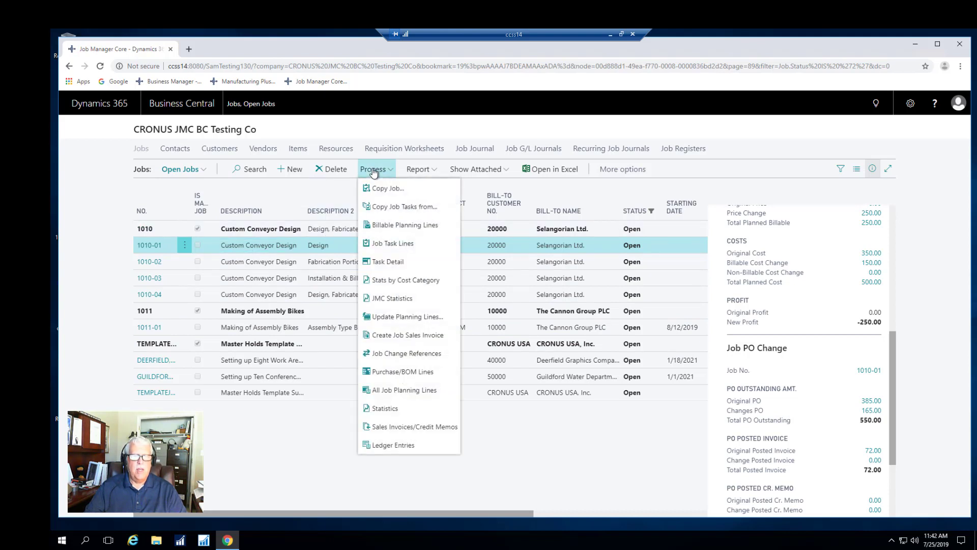
pyautogui.click(387, 263)
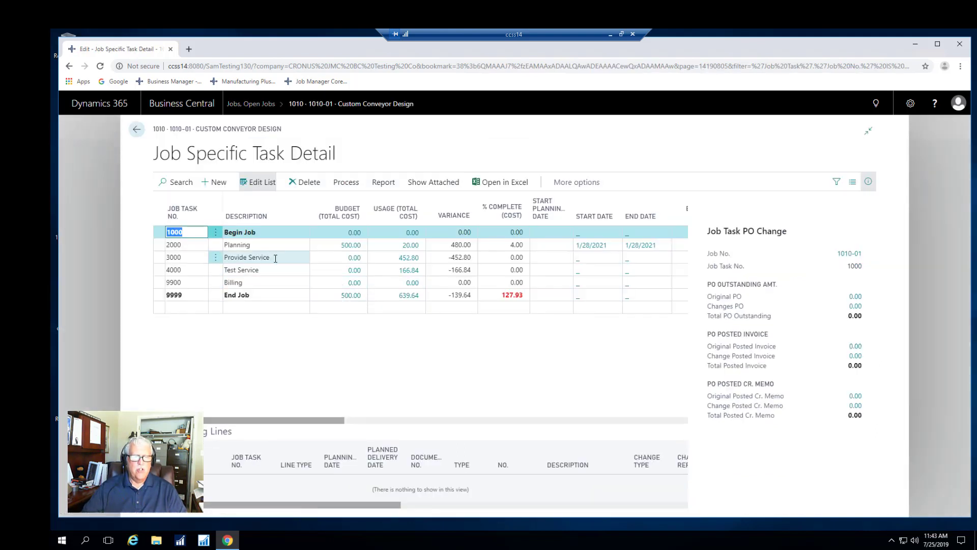
# Examine the change type, change reference, quantity and cost columns of the Planning task's job planning lines.
pyautogui.click(273, 247)
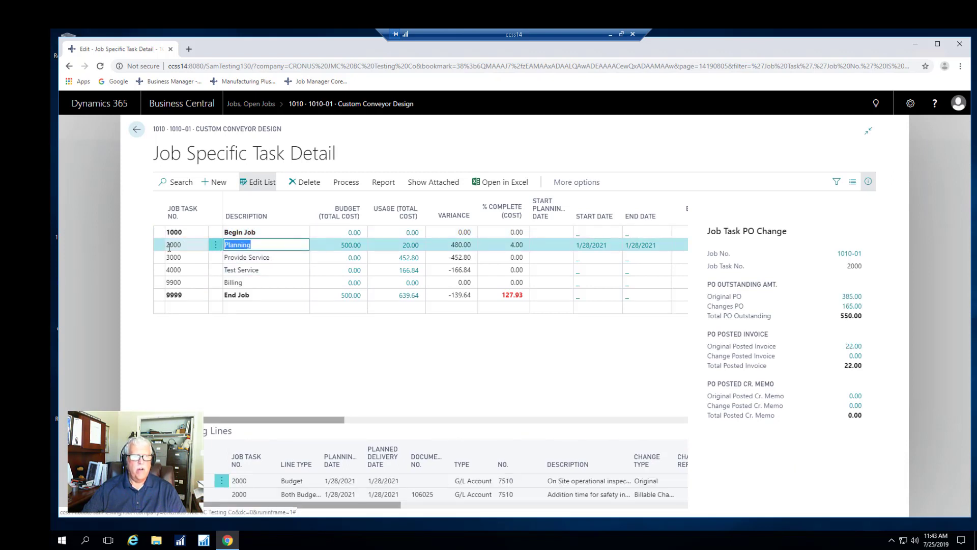
pyautogui.click(281, 246)
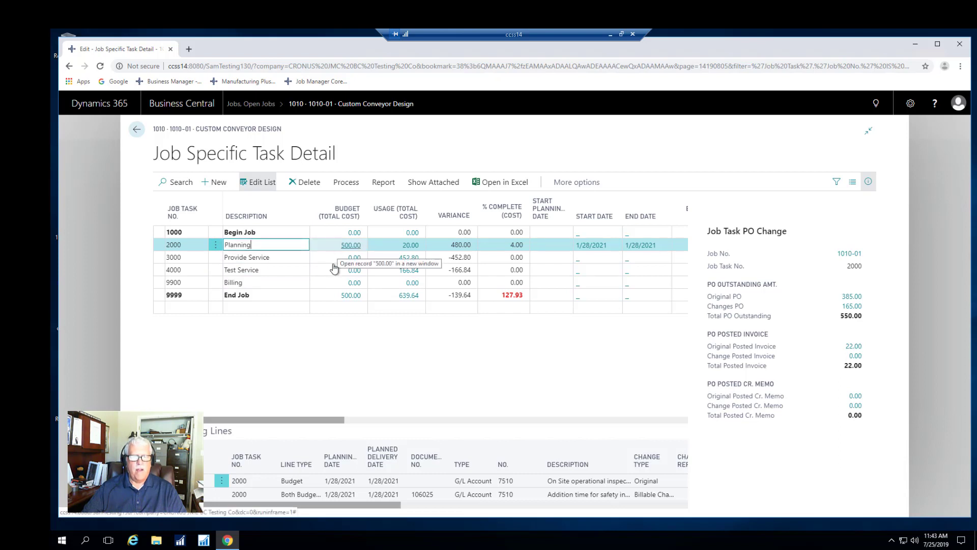
pyautogui.moveTo(335, 506); pyautogui.dragTo(473, 514)
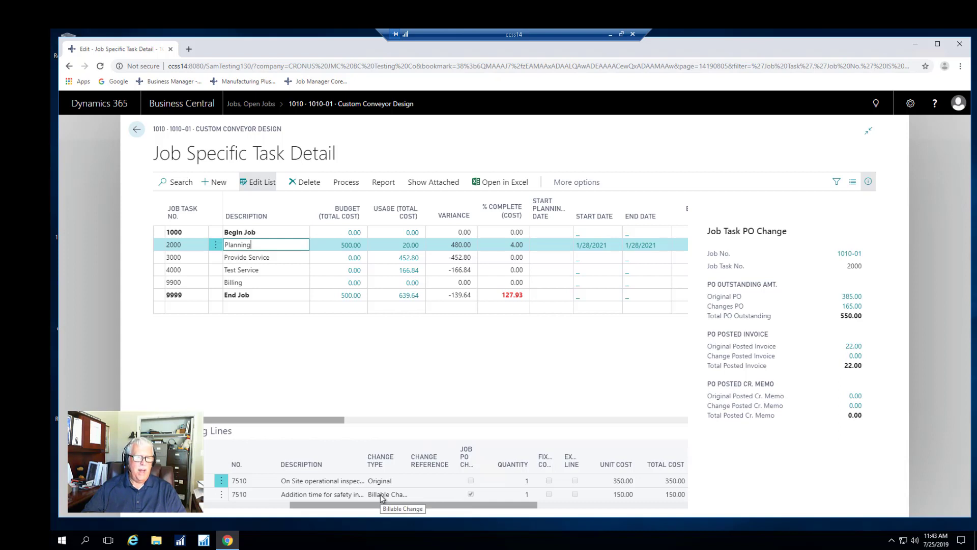
pyautogui.click(429, 495)
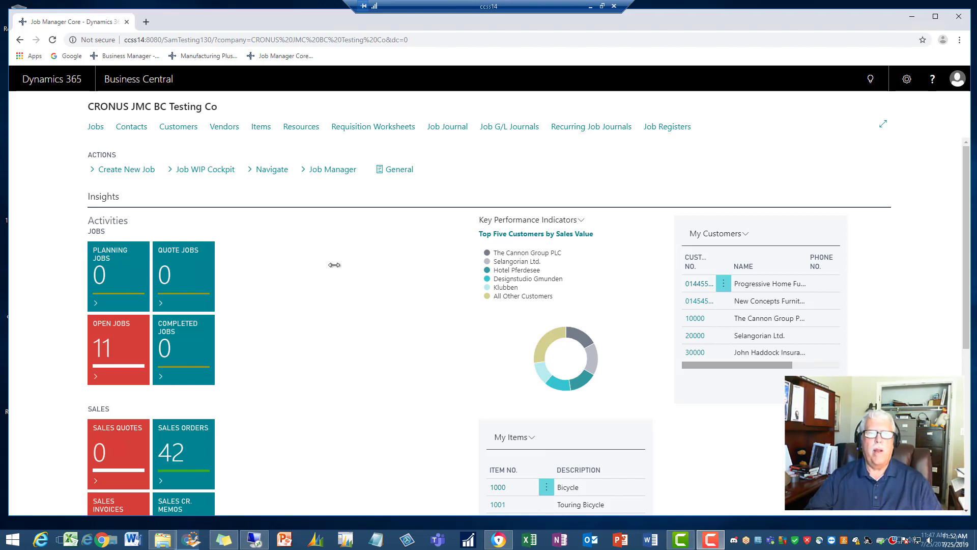
# Display the list of available Job Manager reports from the home page.
pyautogui.click(323, 170)
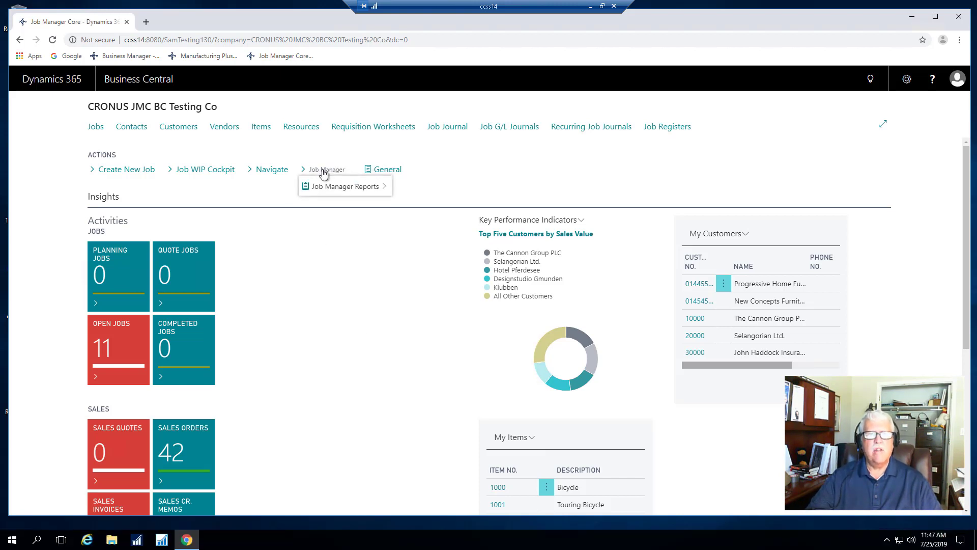
pyautogui.moveTo(313, 196)
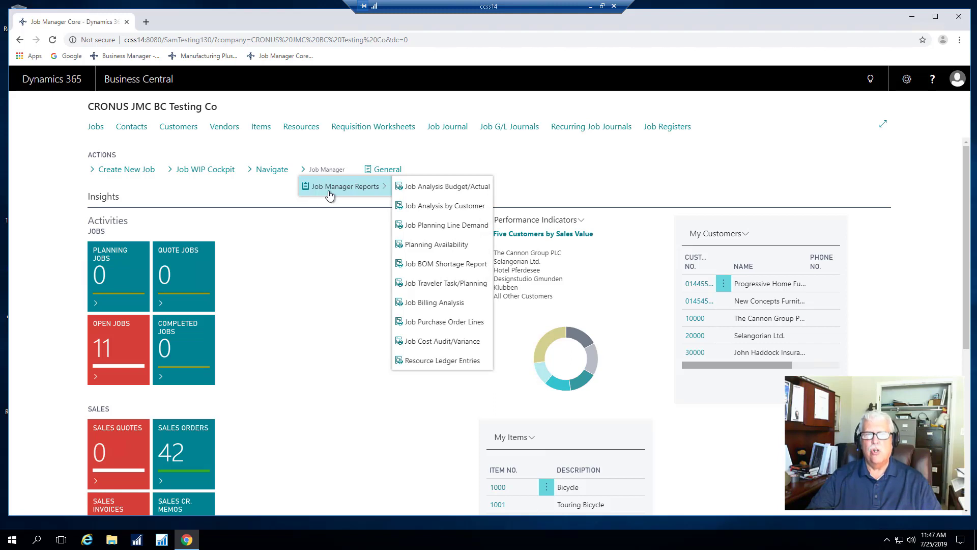